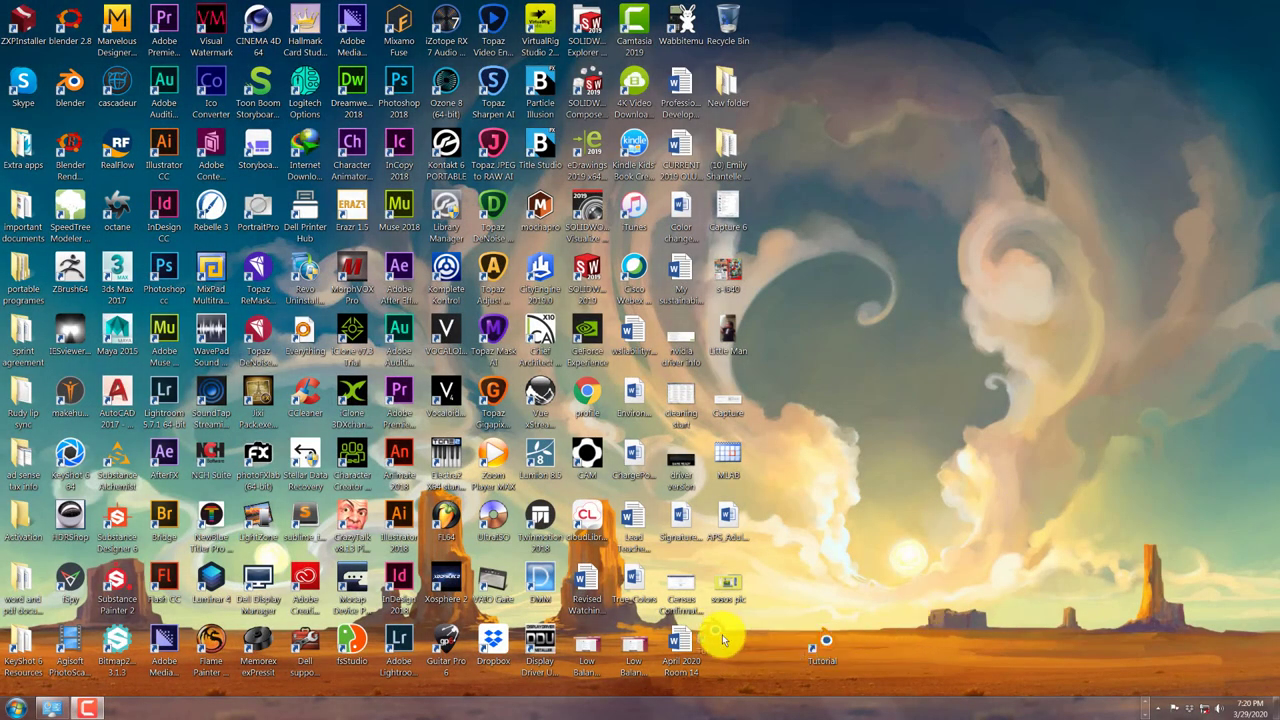
# Step: Tidy the Tutorial desktop icon, launch Blender 2.80, and open the three-point lighting diagram in Photo Gallery
pyautogui.moveTo(822, 648); pyautogui.dragTo(722, 634)
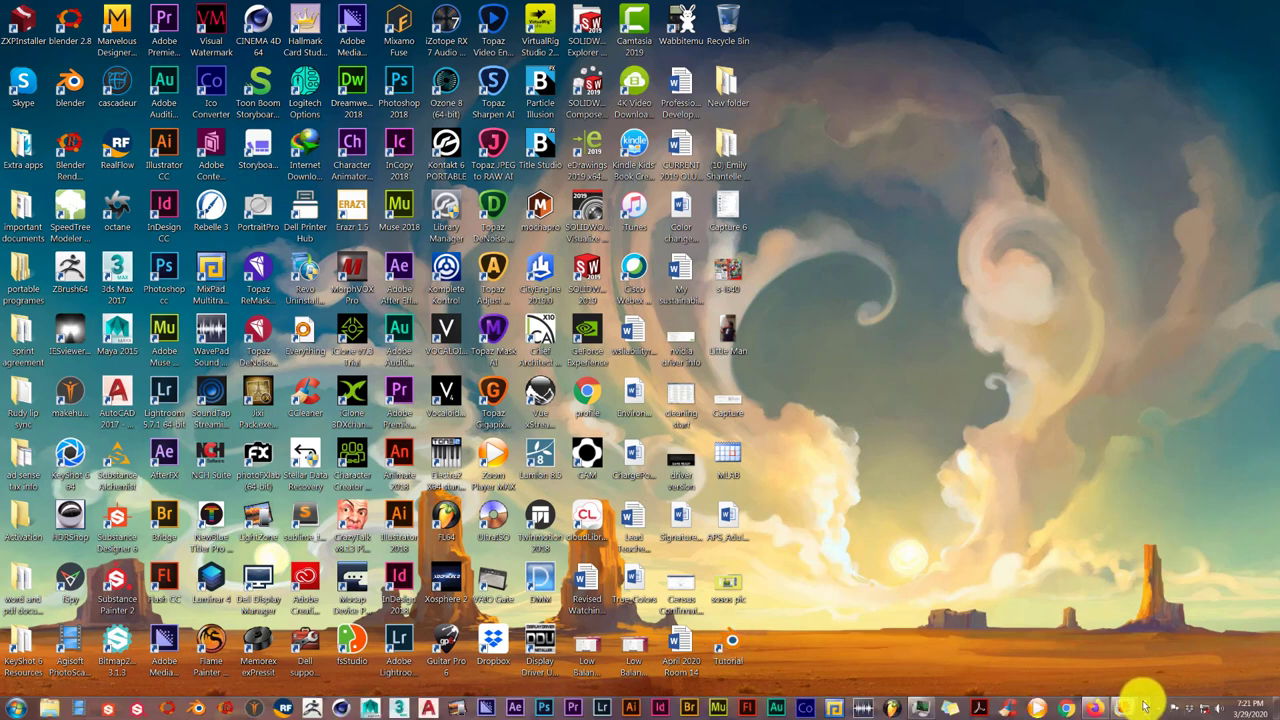
pyautogui.click(166, 708)
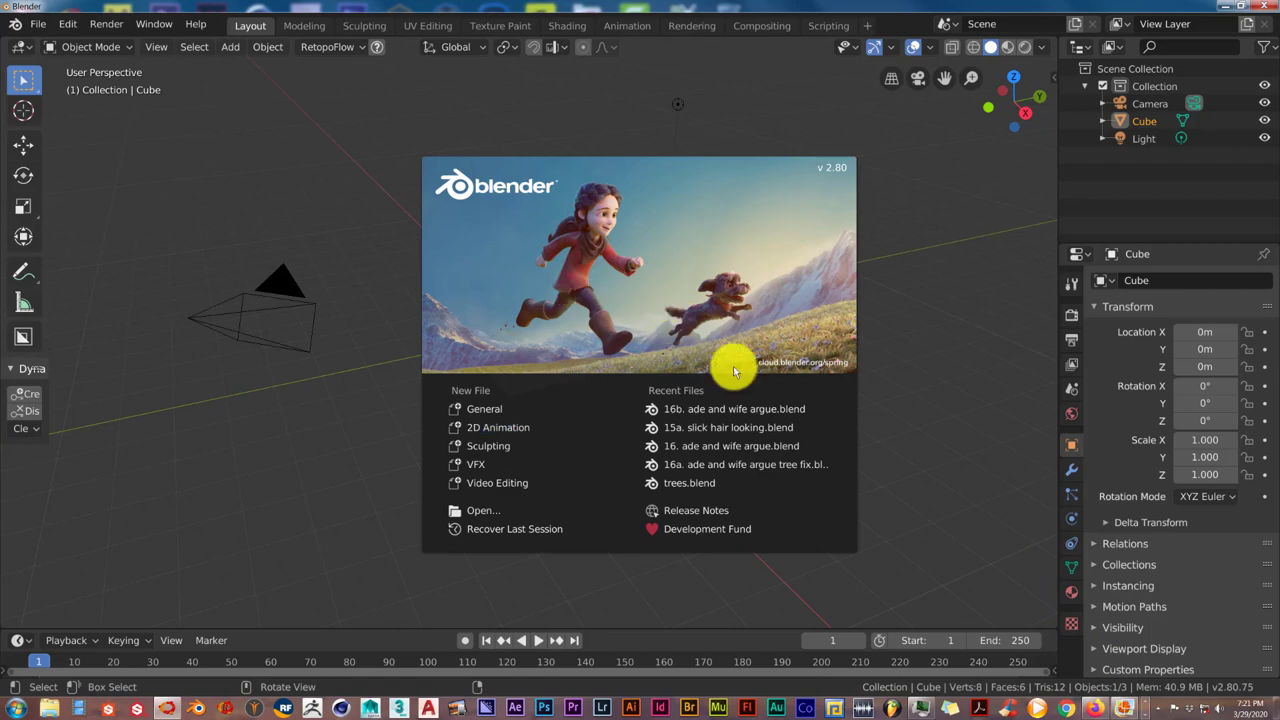
pyautogui.click(1120, 705)
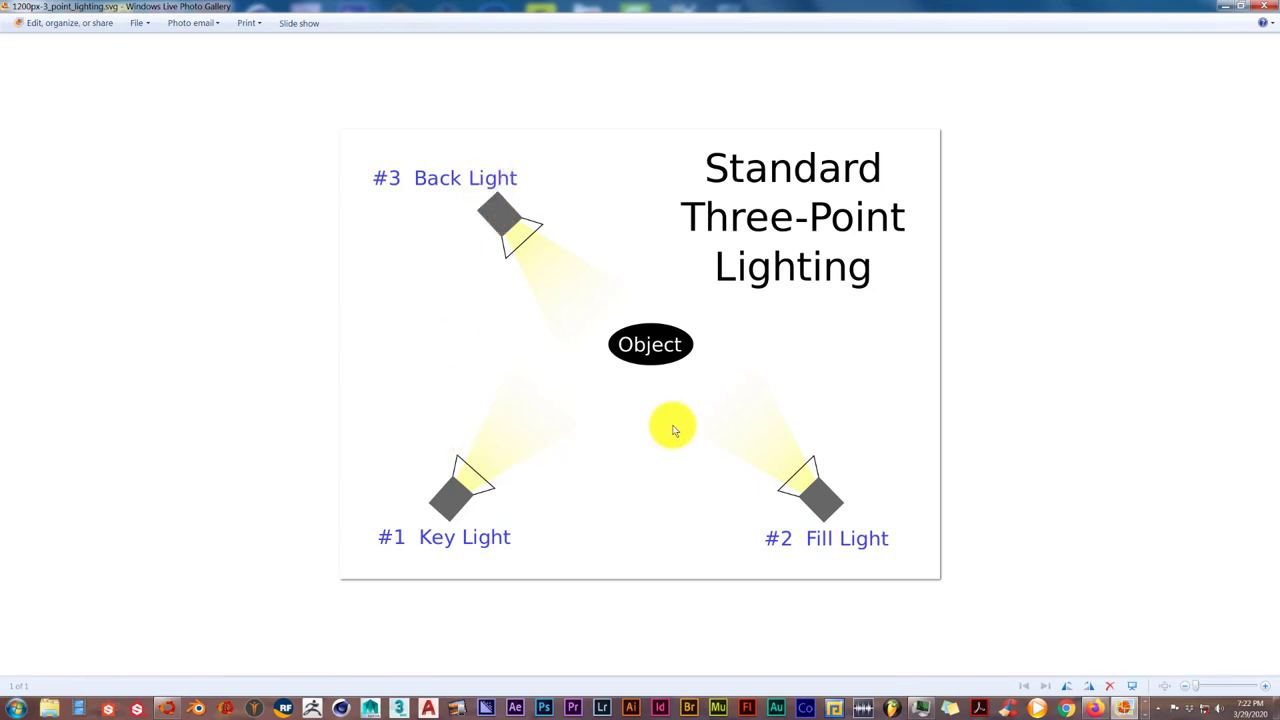
# Step: Close Photo Gallery after reviewing the lighting diagram to return to Blender
pyautogui.click(1220, 12)
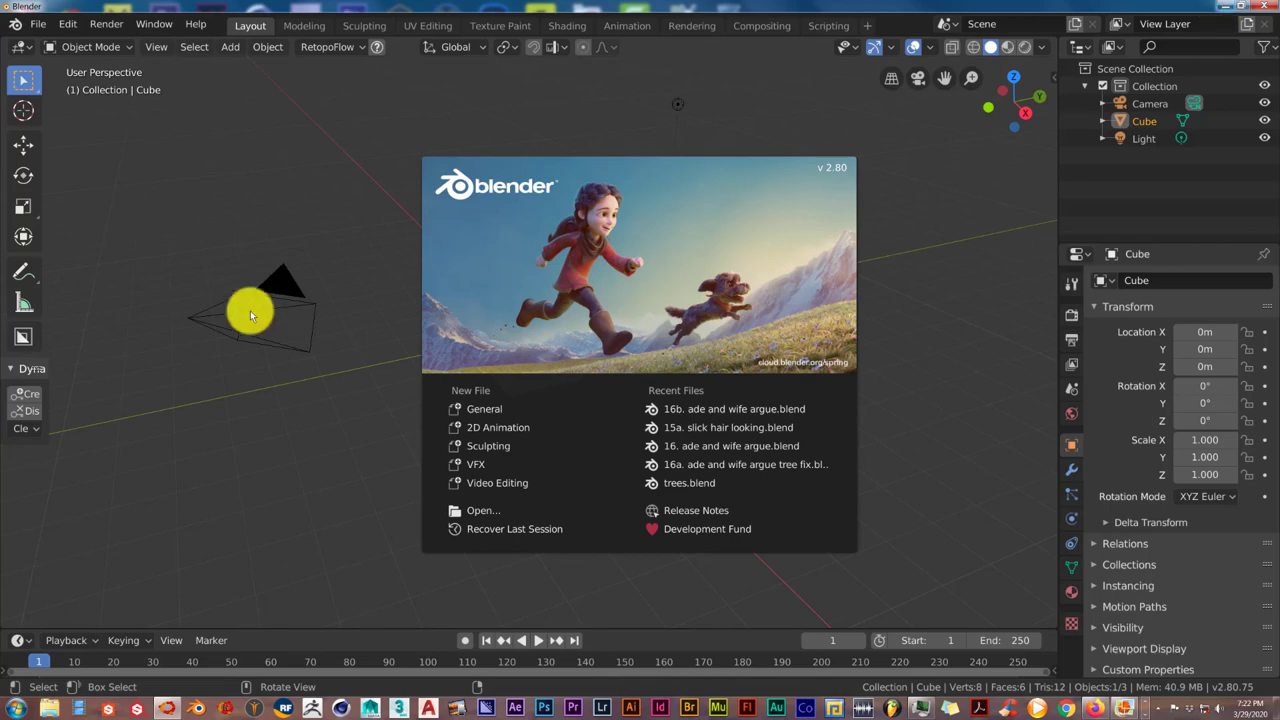
# Step: Dismiss the splash screen and open Preferences at the Add-ons list
pyautogui.click(297, 157)
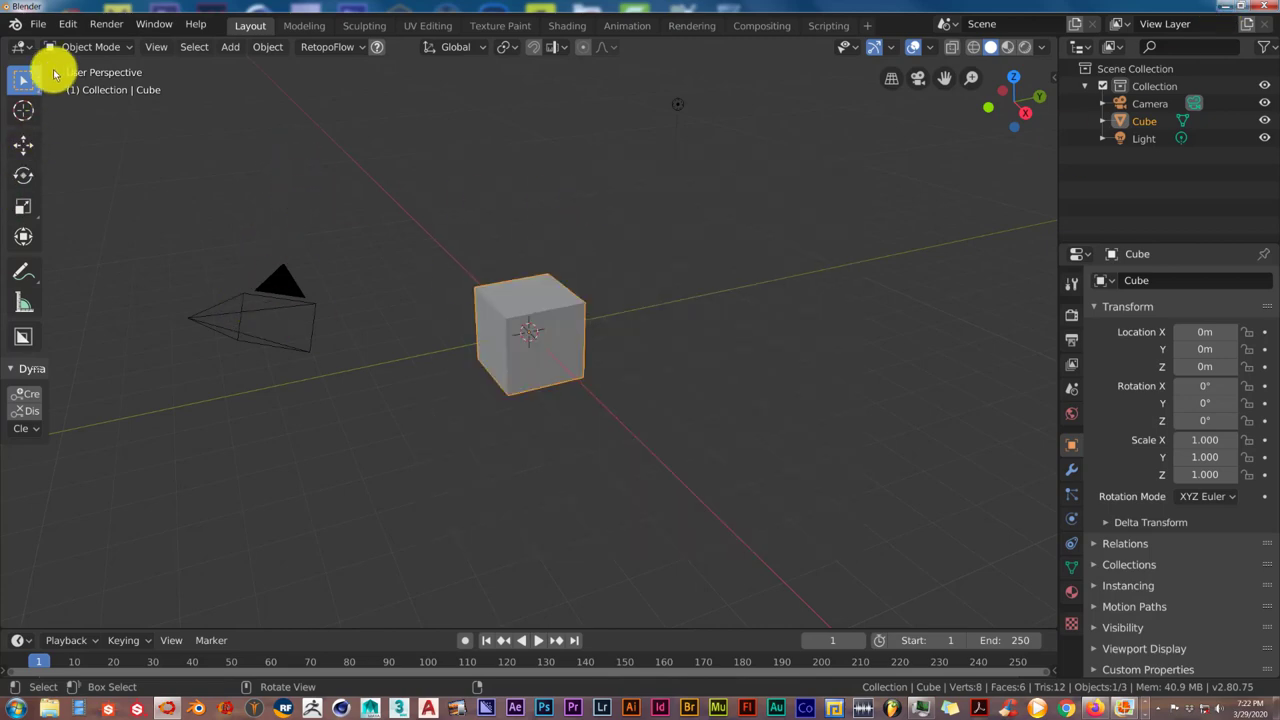
pyautogui.click(66, 23)
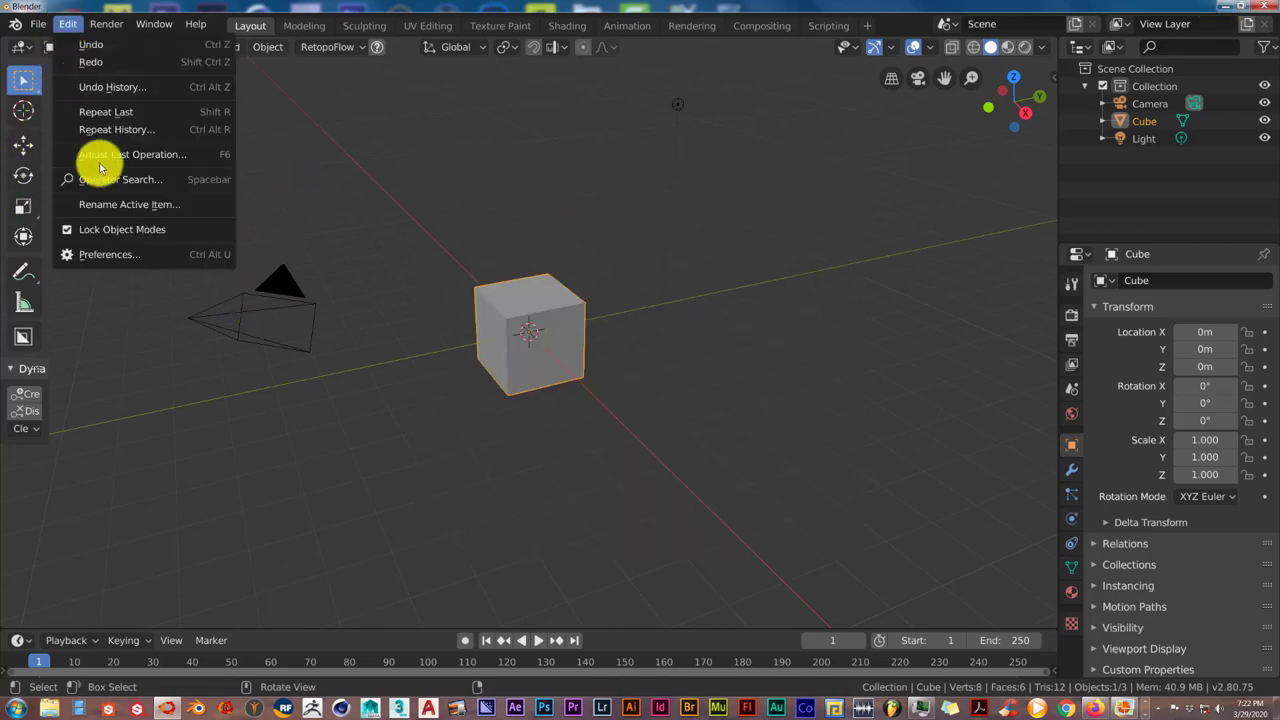
pyautogui.click(108, 254)
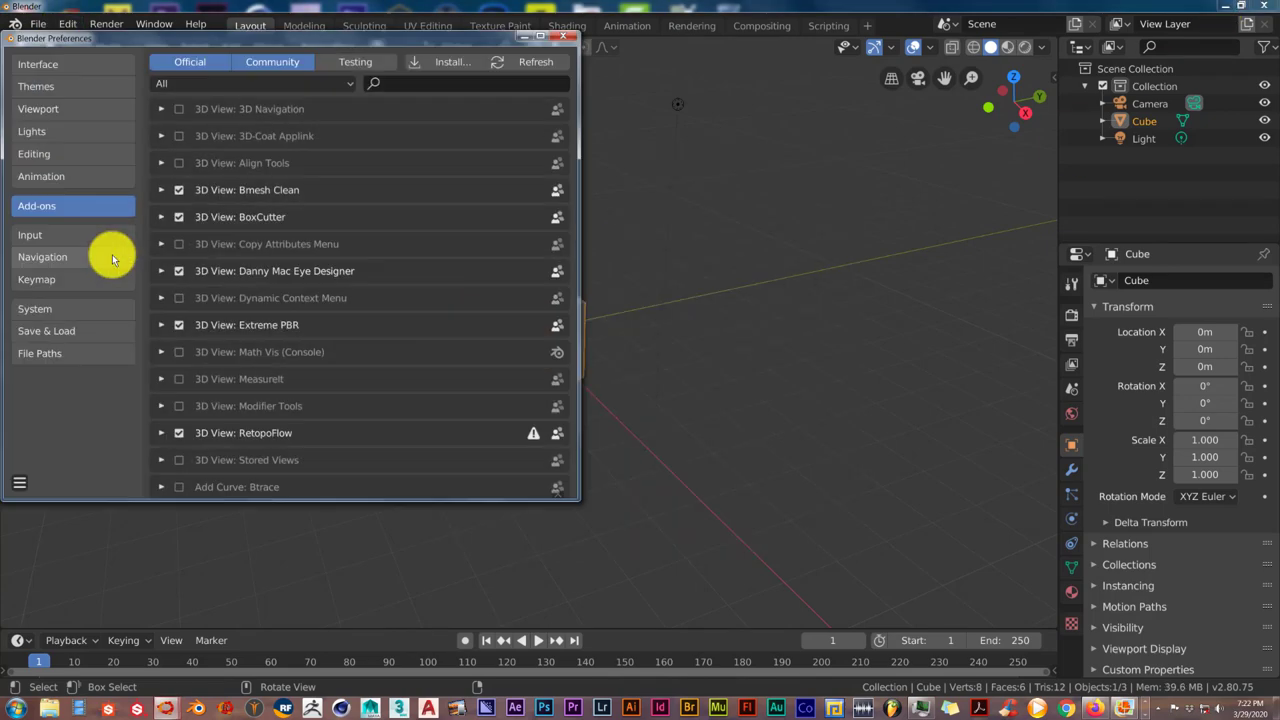
# Step: Search add-ons for 'tri', check Lighting: Tri-lighting is enabled, then close Preferences
pyautogui.click(399, 86)
pyautogui.write('b')
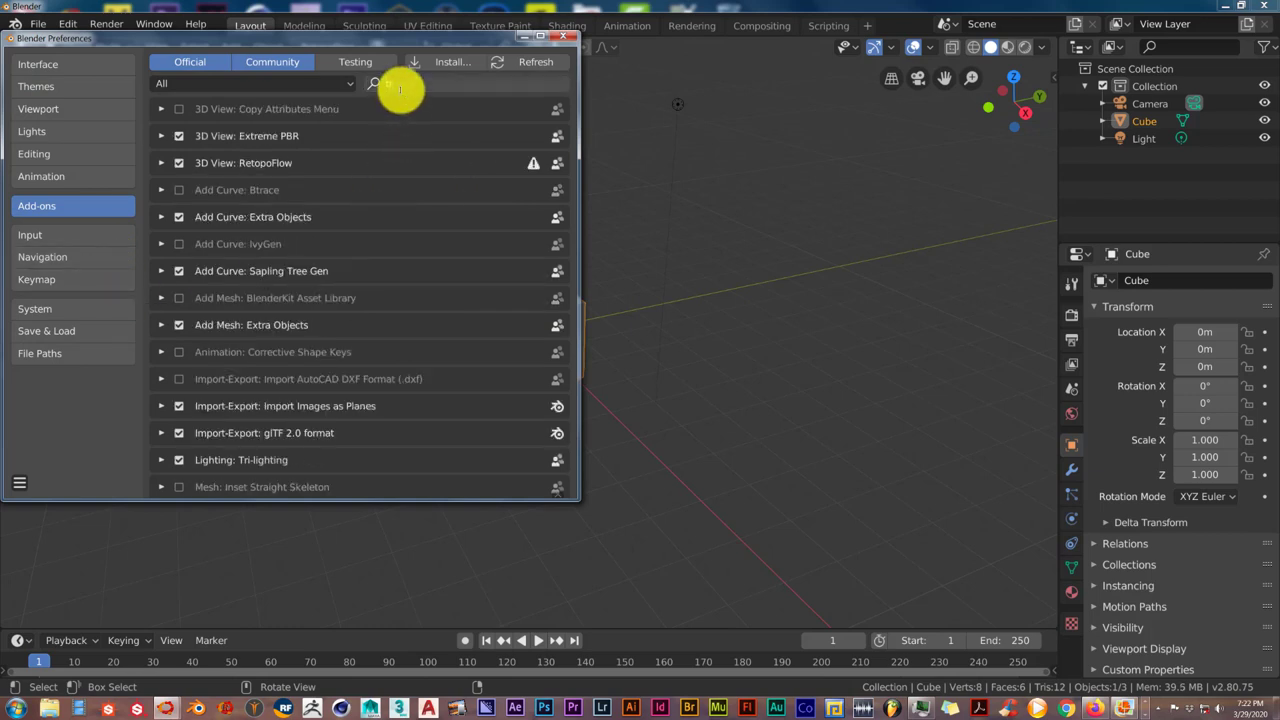
pyautogui.write('oo')
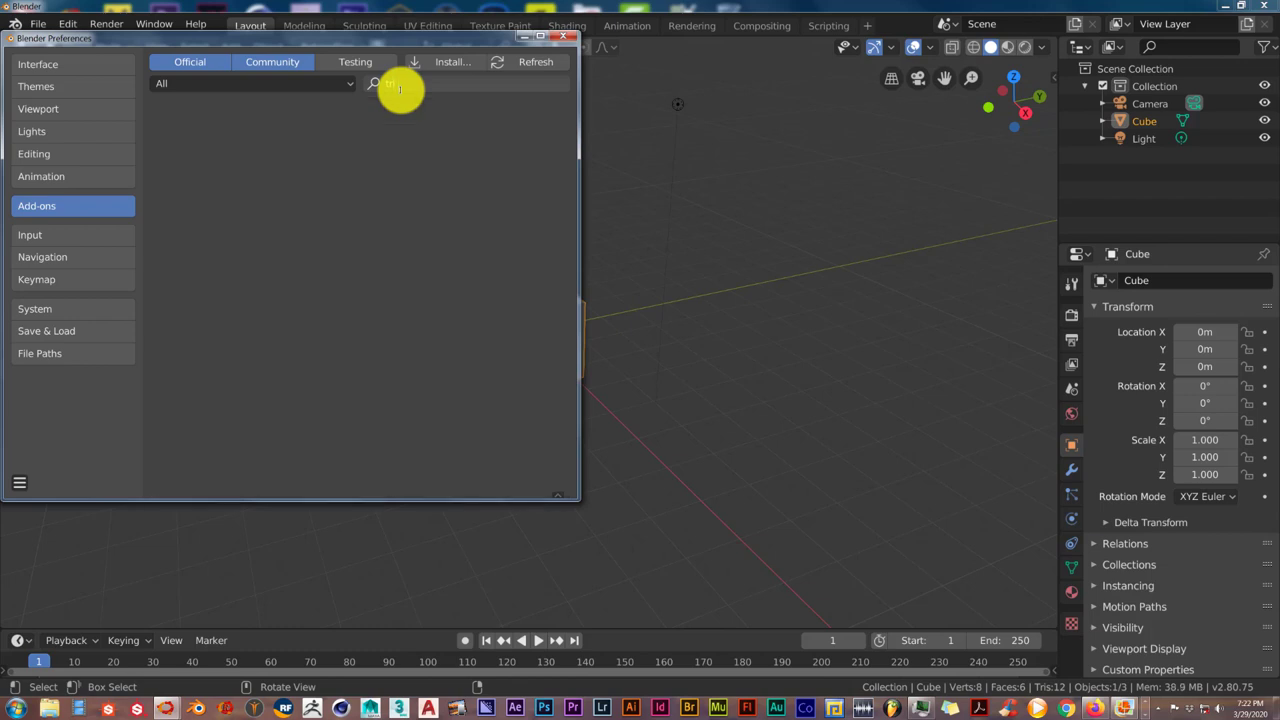
pyautogui.press('Return')
pyautogui.write('light')
pyautogui.click(400, 86)
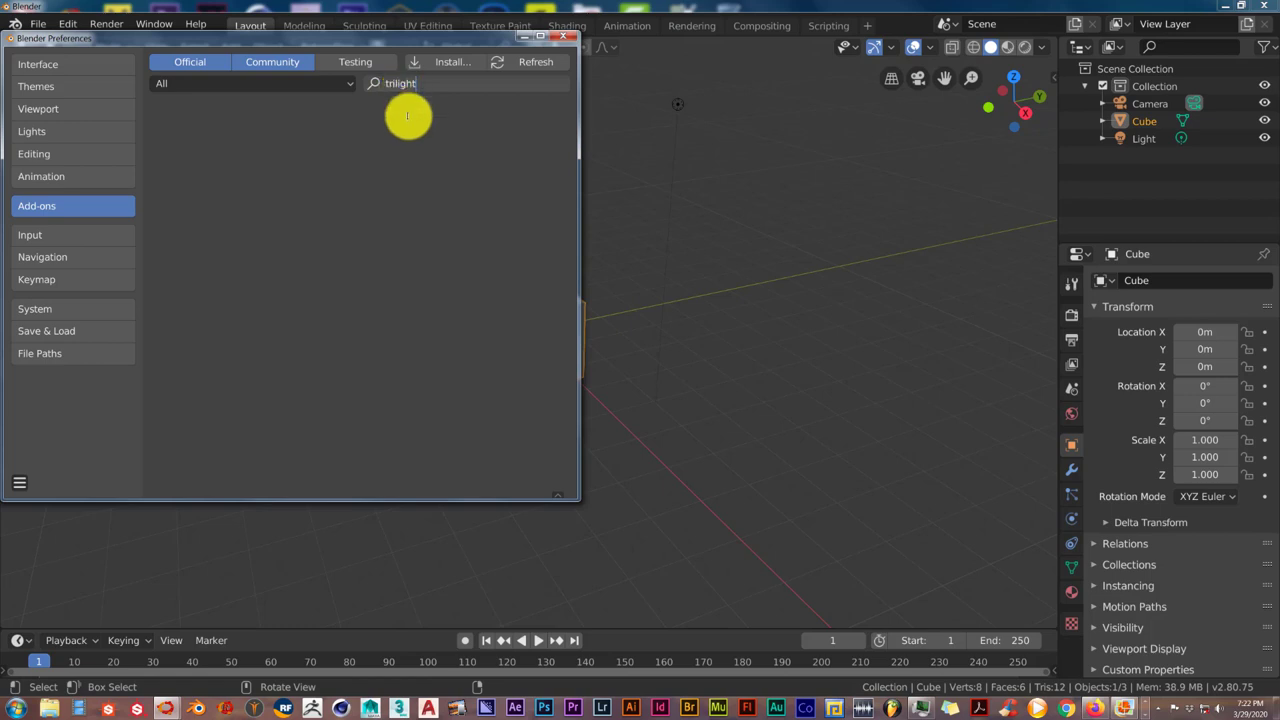
pyautogui.press('BackSpace')
pyautogui.press('BackSpace')
pyautogui.press('BackSpace')
pyautogui.press('BackSpace')
pyautogui.press('BackSpace')
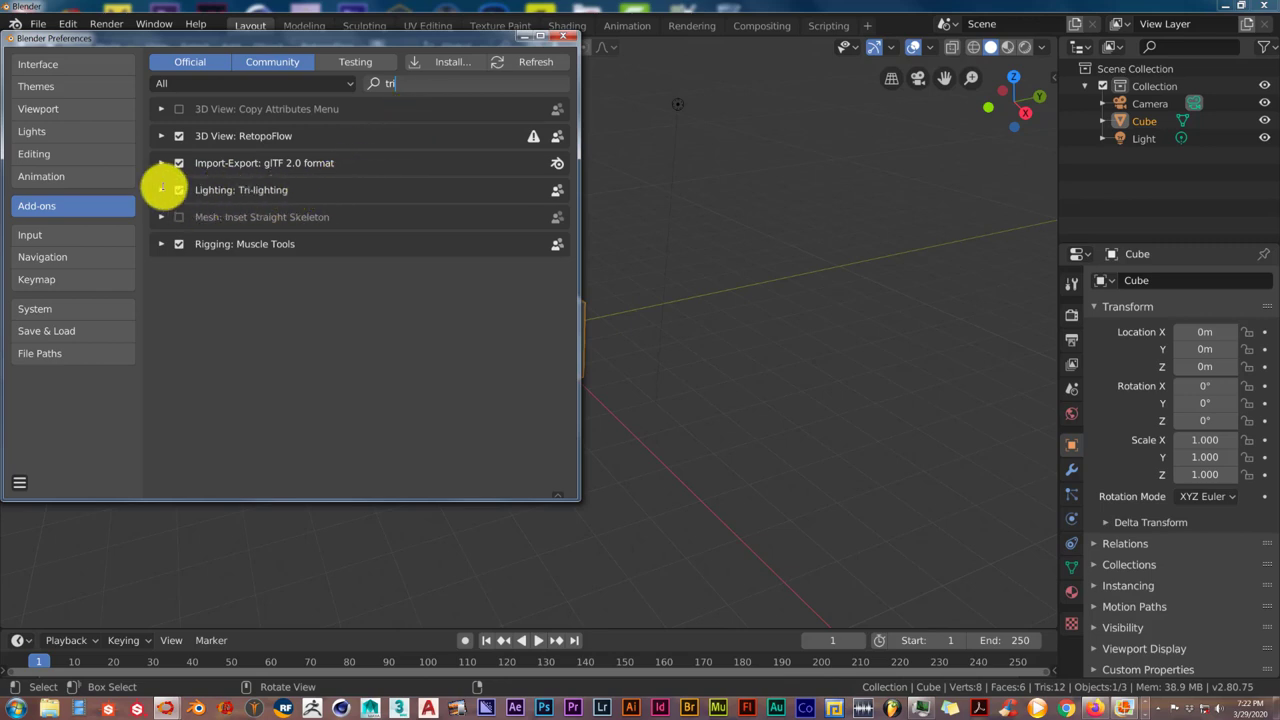
pyautogui.click(160, 189)
pyautogui.click(160, 189)
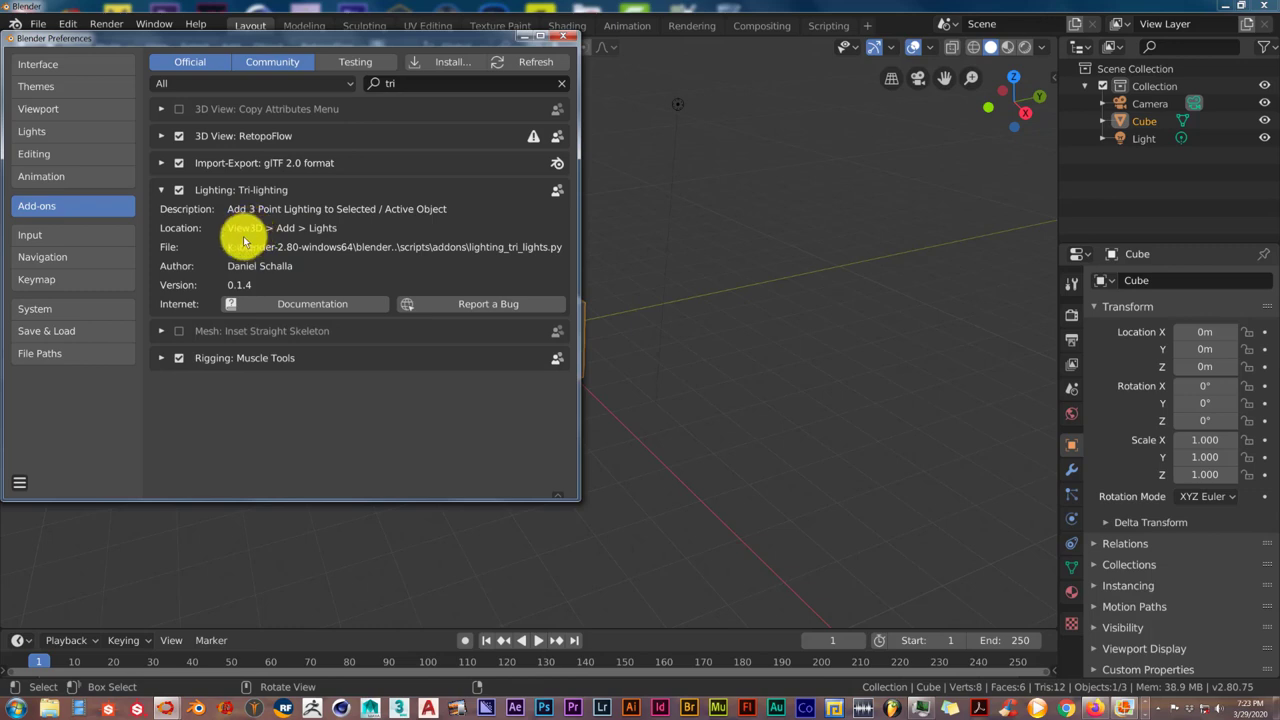
pyautogui.click(563, 36)
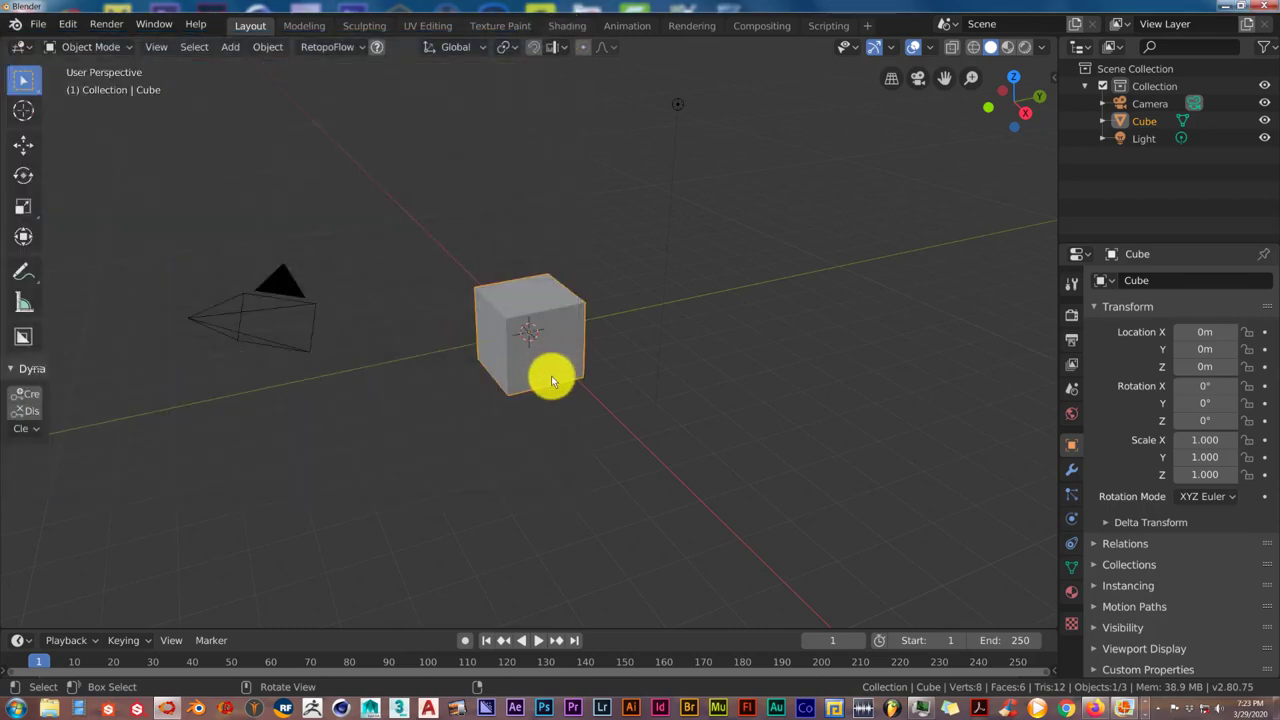
# Step: Delete the default cube and add a ground plane scaled to 4.711
pyautogui.press('Delete')
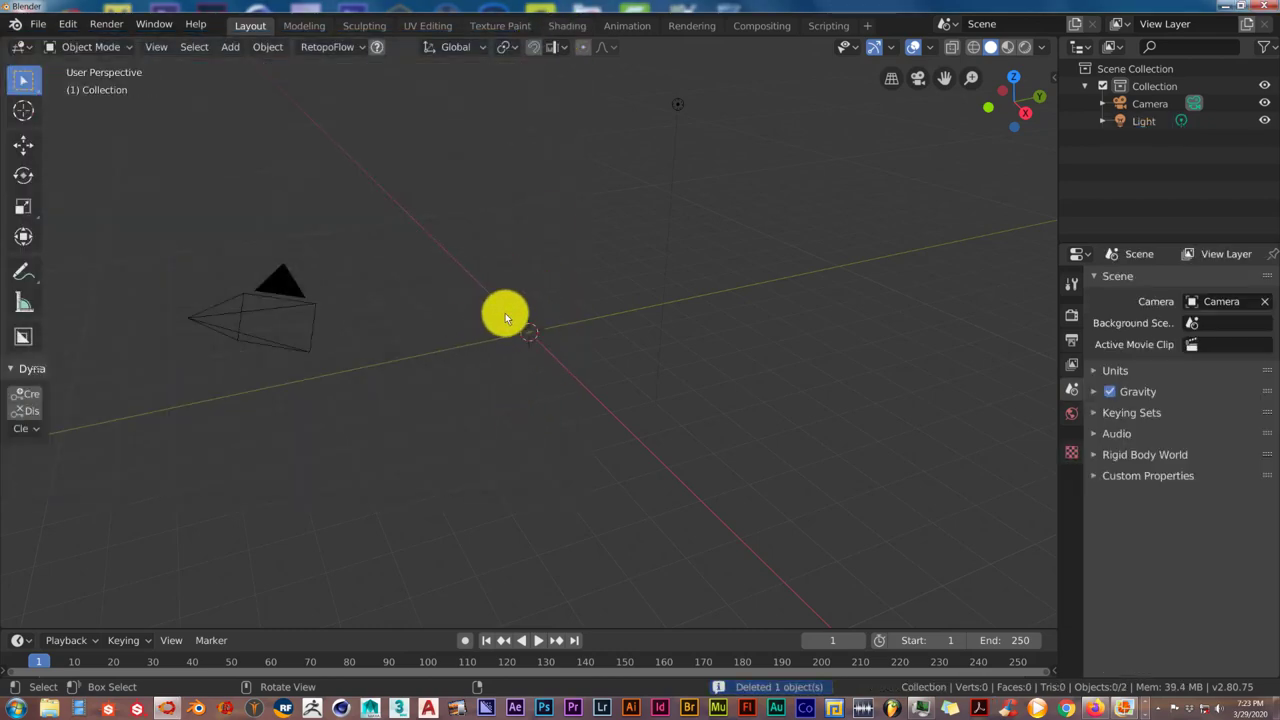
pyautogui.hotkey('shift', 'a')
pyautogui.moveTo(505, 318)
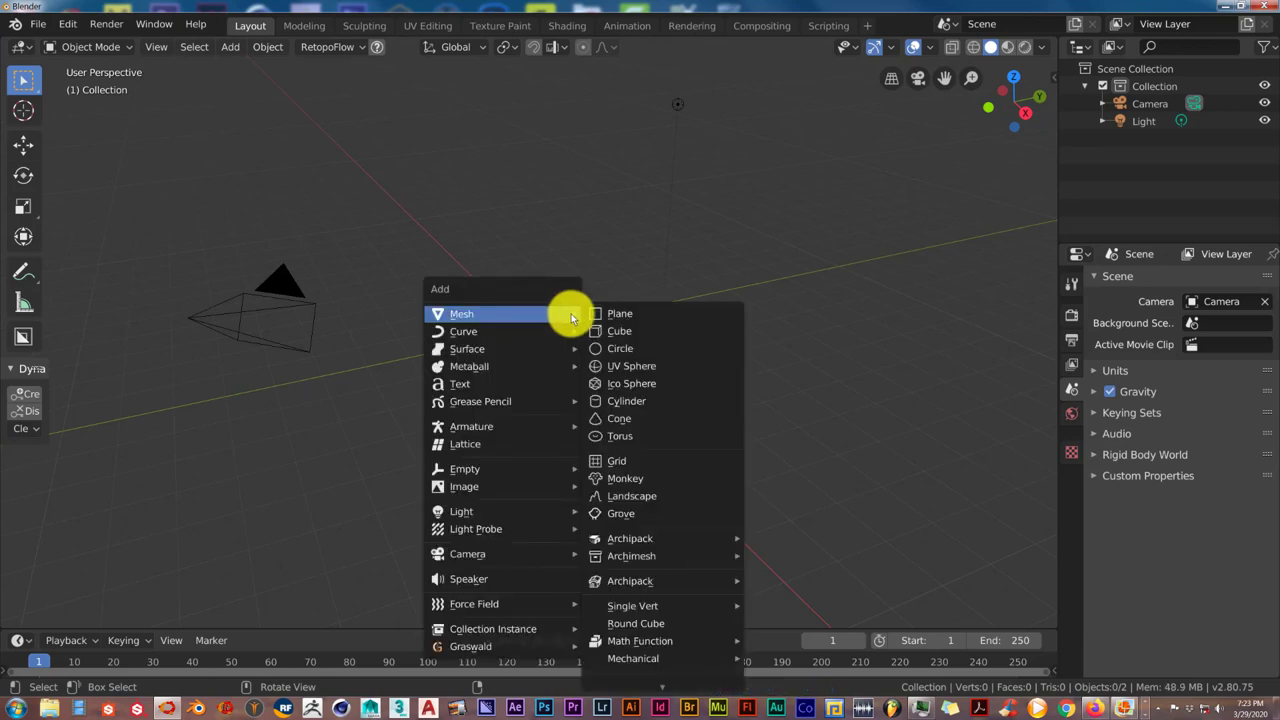
pyautogui.click(609, 314)
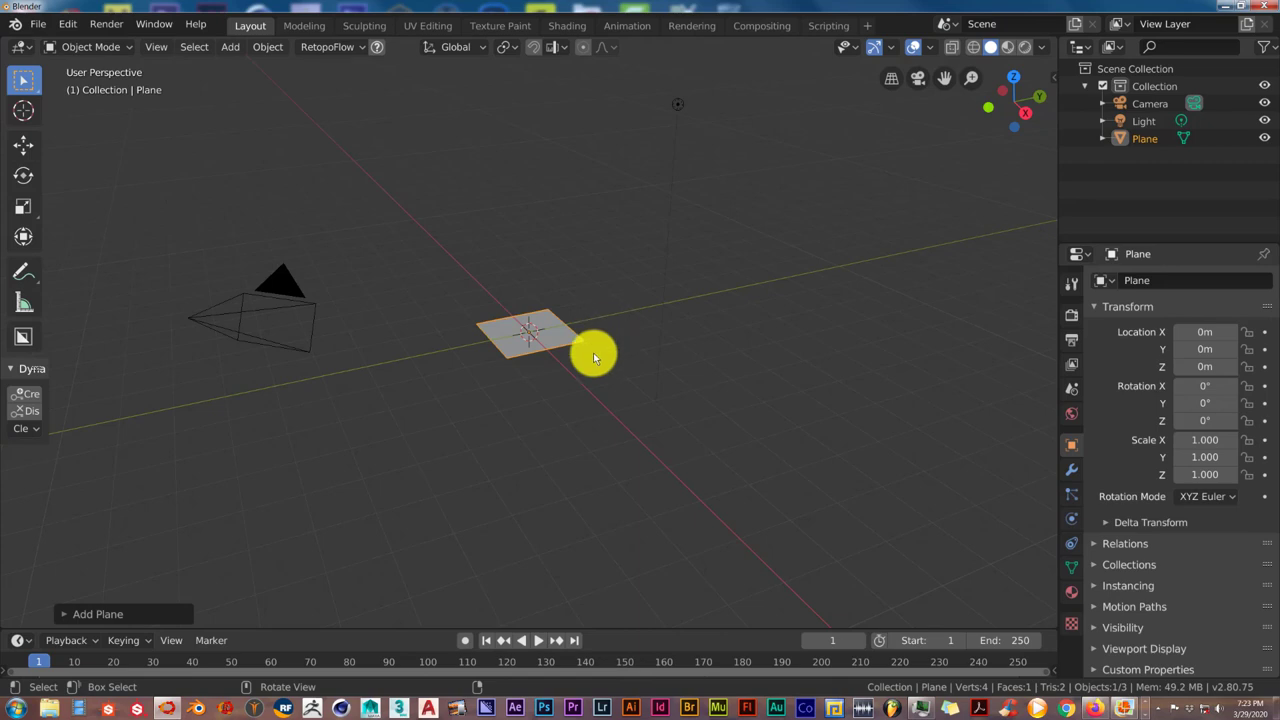
pyautogui.press('s')
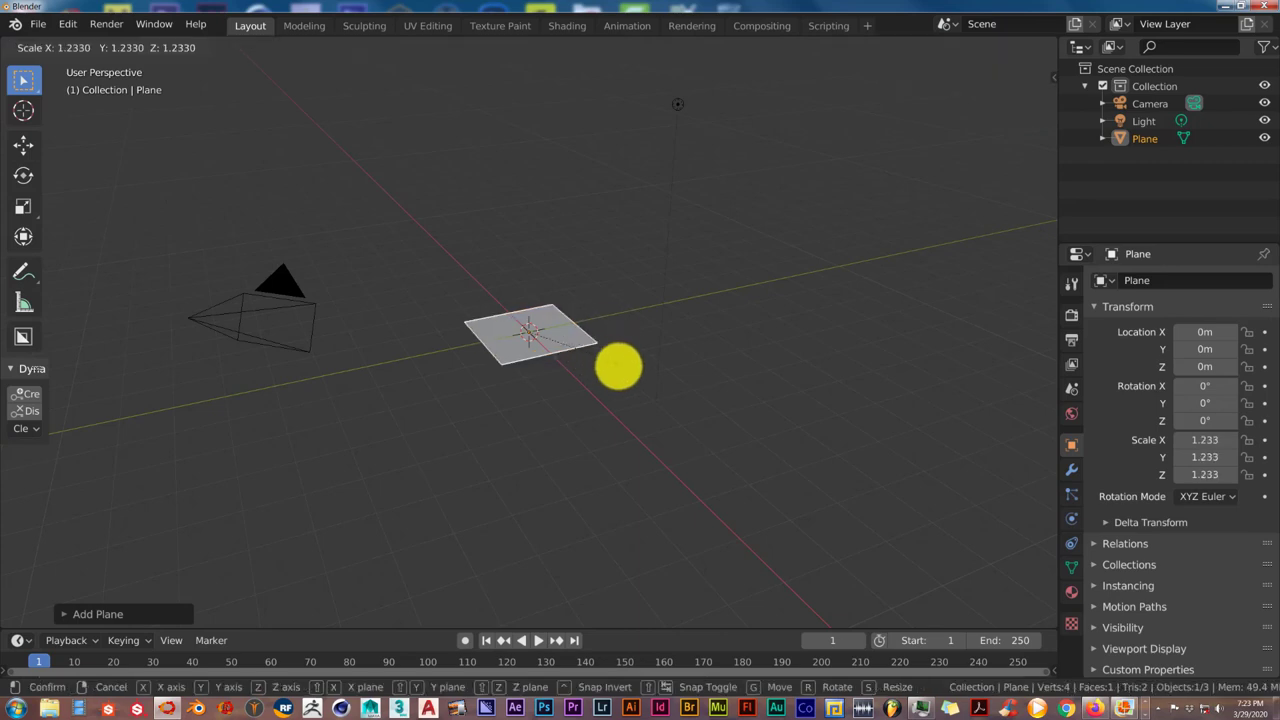
pyautogui.click(834, 420)
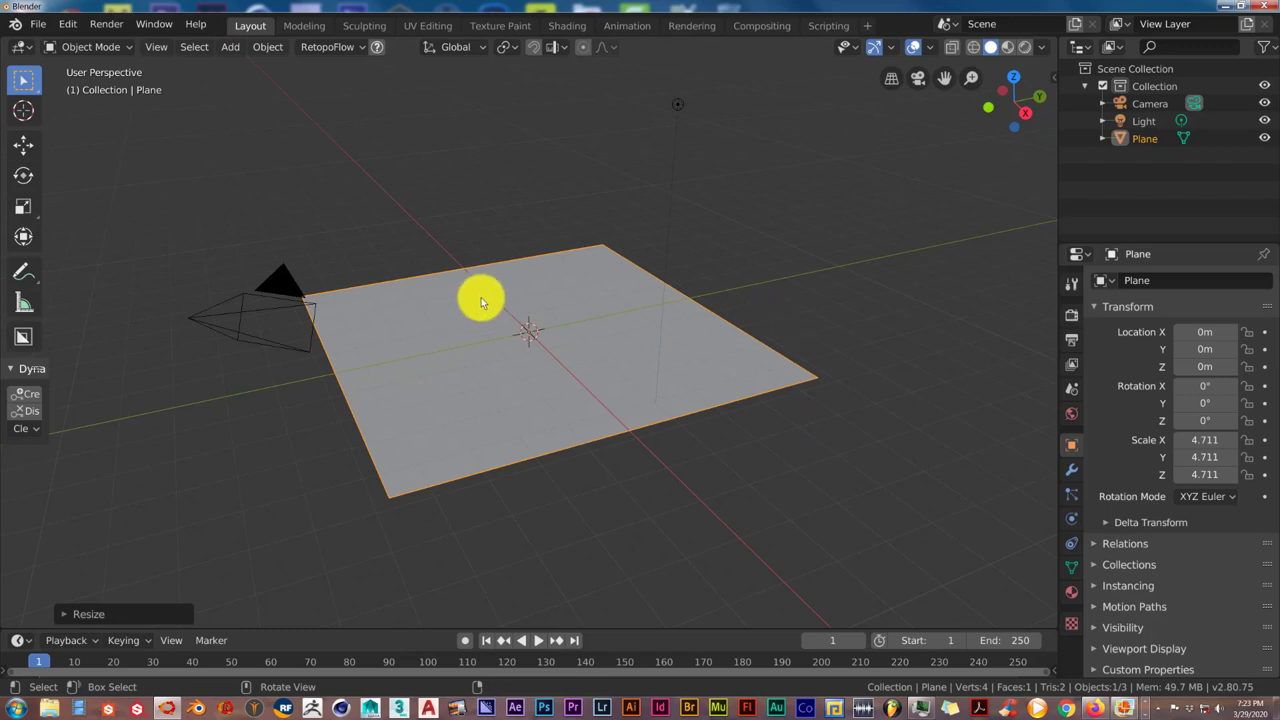
pyautogui.hotkey('shift', 'a')
pyautogui.moveTo(481, 302)
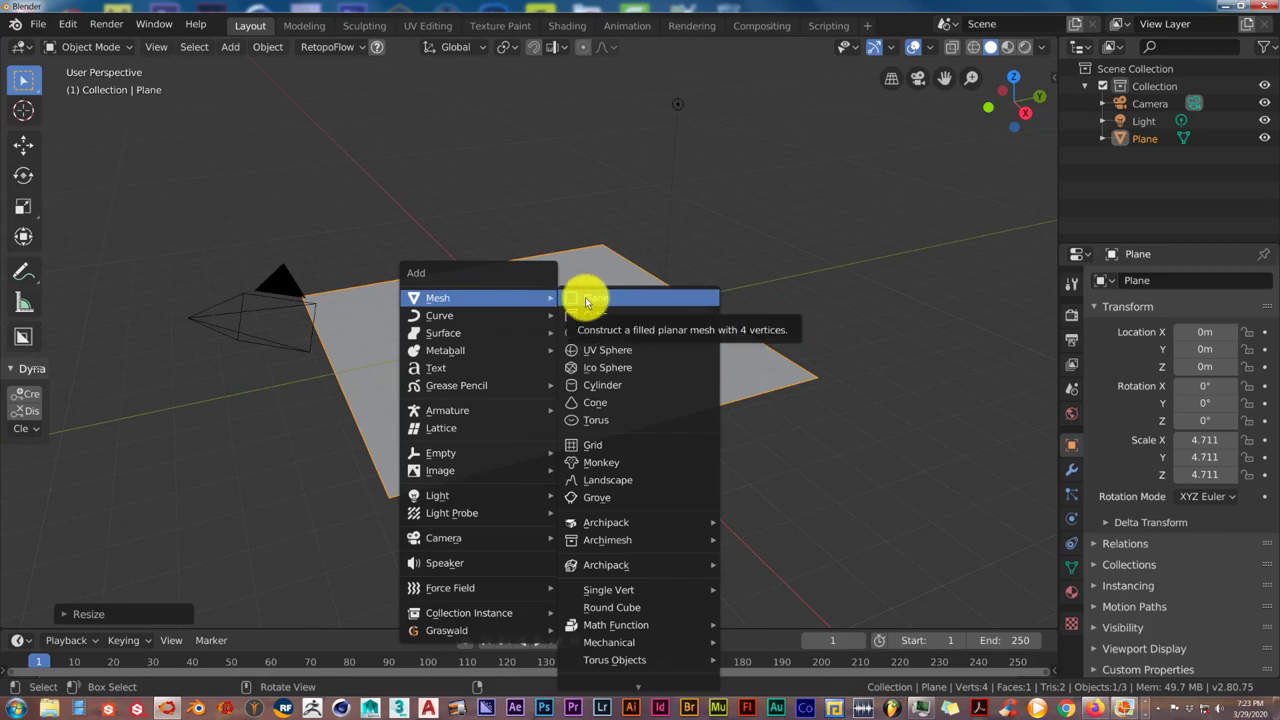
# Step: Add a Suzanne monkey head and move it up above the ground plane
pyautogui.click(598, 462)
pyautogui.scroll(2, 525, 343)
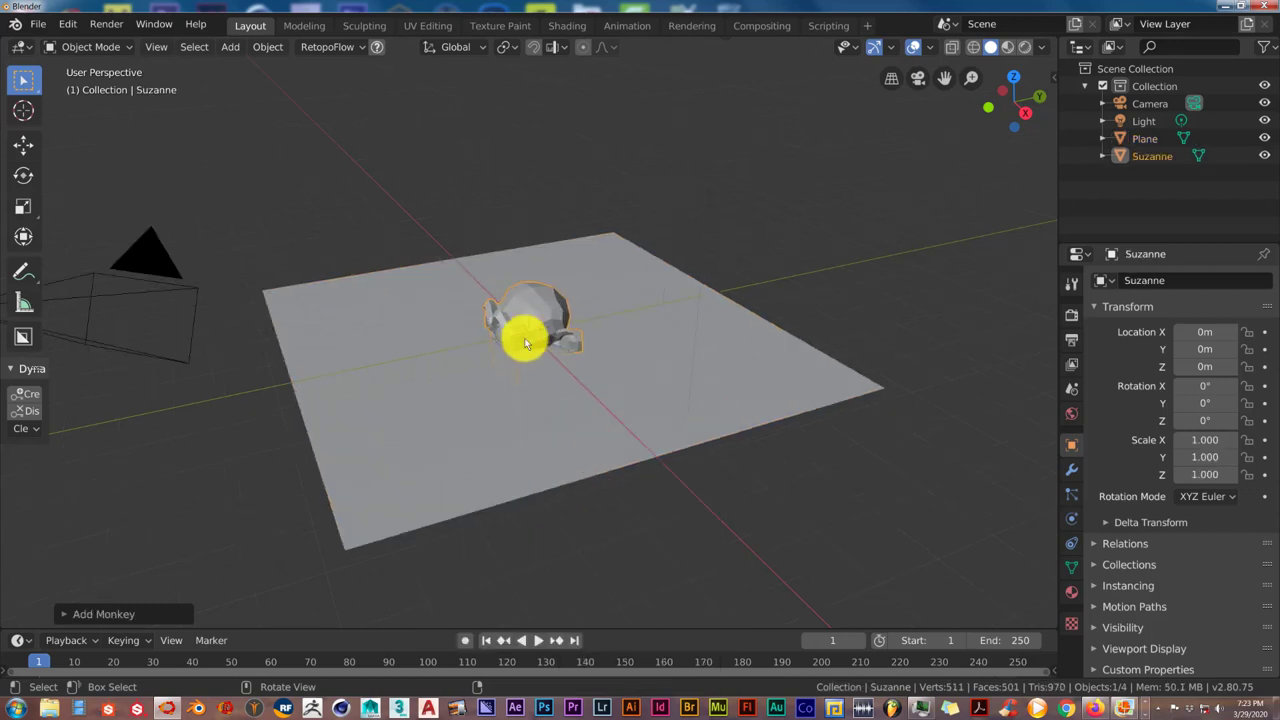
pyautogui.click(18, 147)
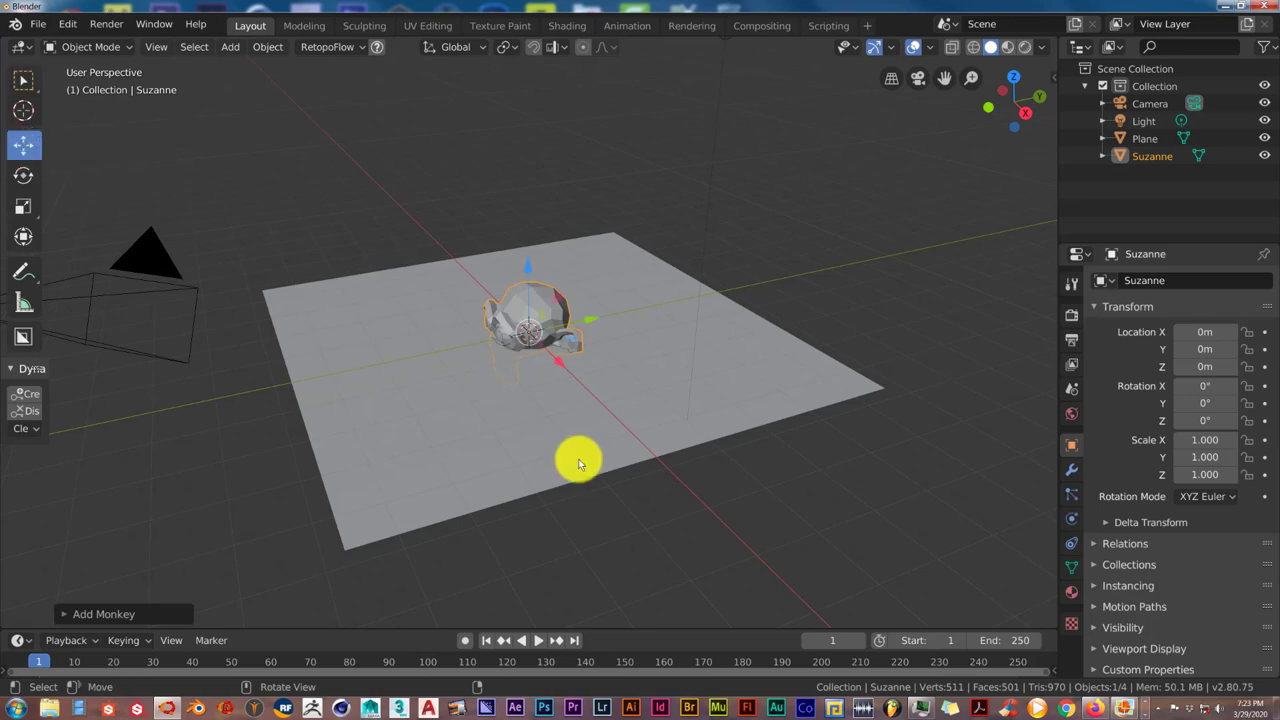
pyautogui.moveTo(530, 276); pyautogui.dragTo(528, 226)
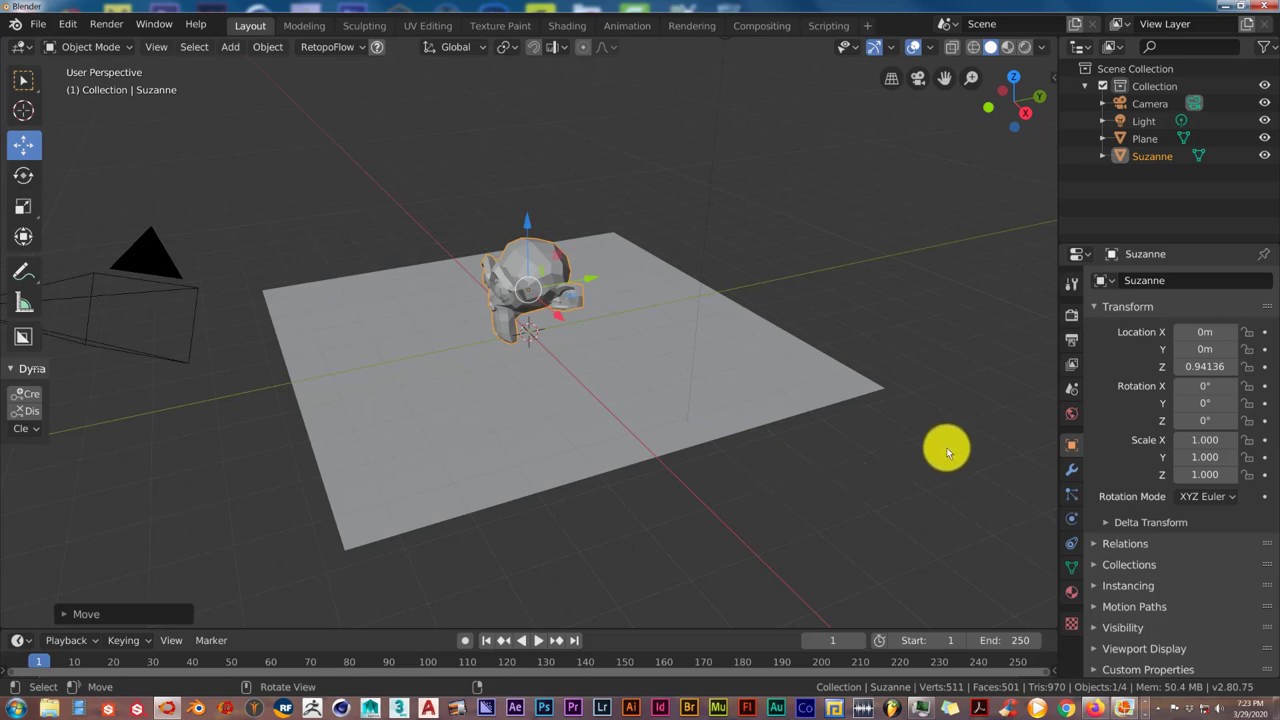
# Step: Add a Subdivision Surface modifier to Suzanne at level 2 and apply it
pyautogui.click(1072, 471)
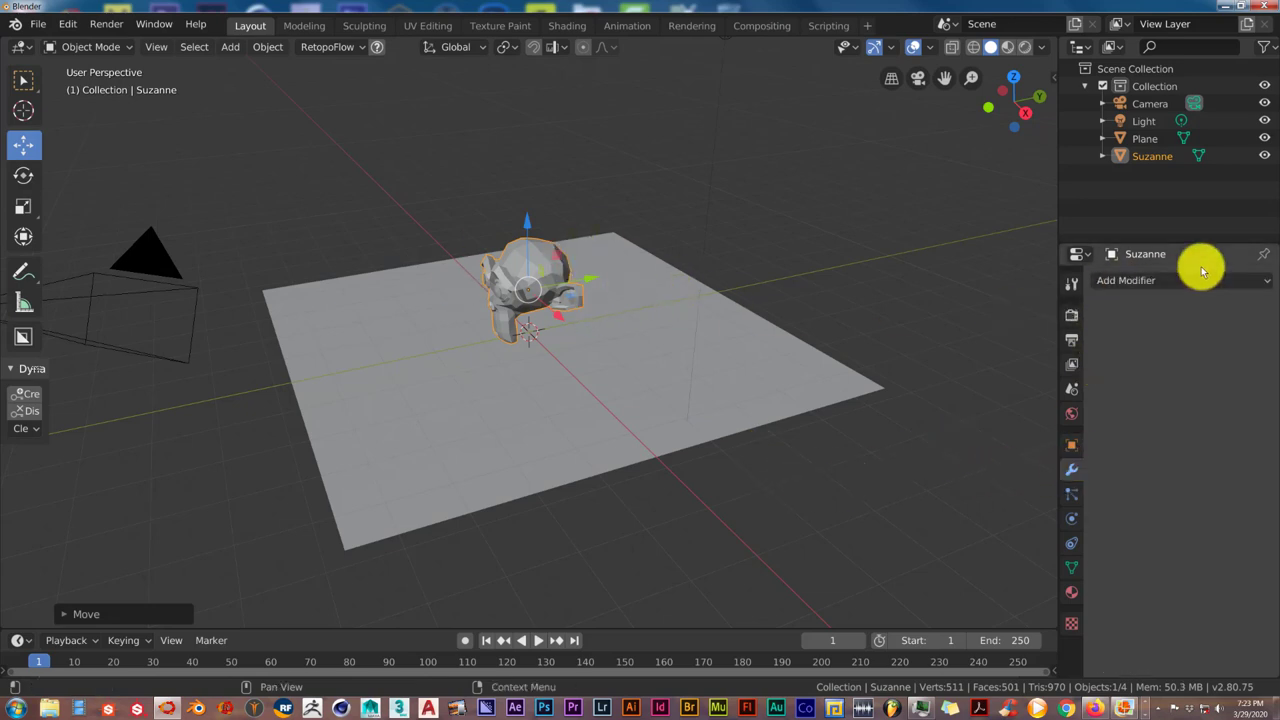
pyautogui.click(1158, 284)
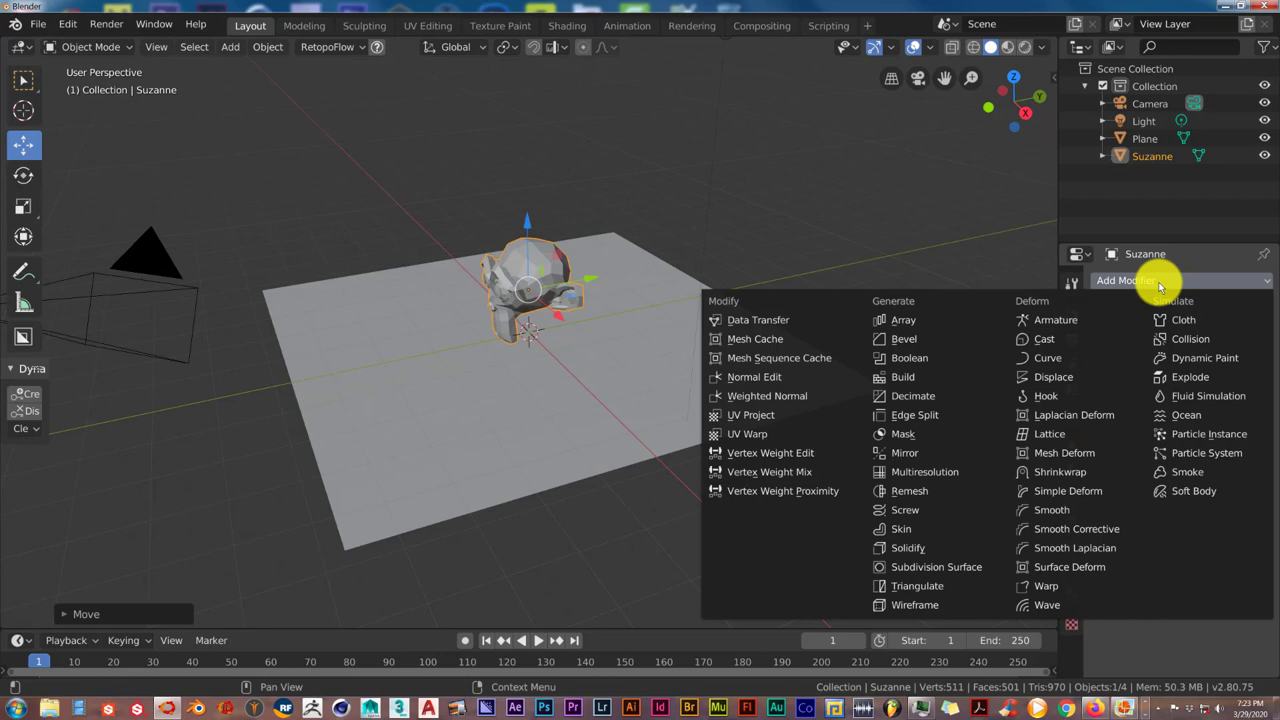
pyautogui.click(940, 567)
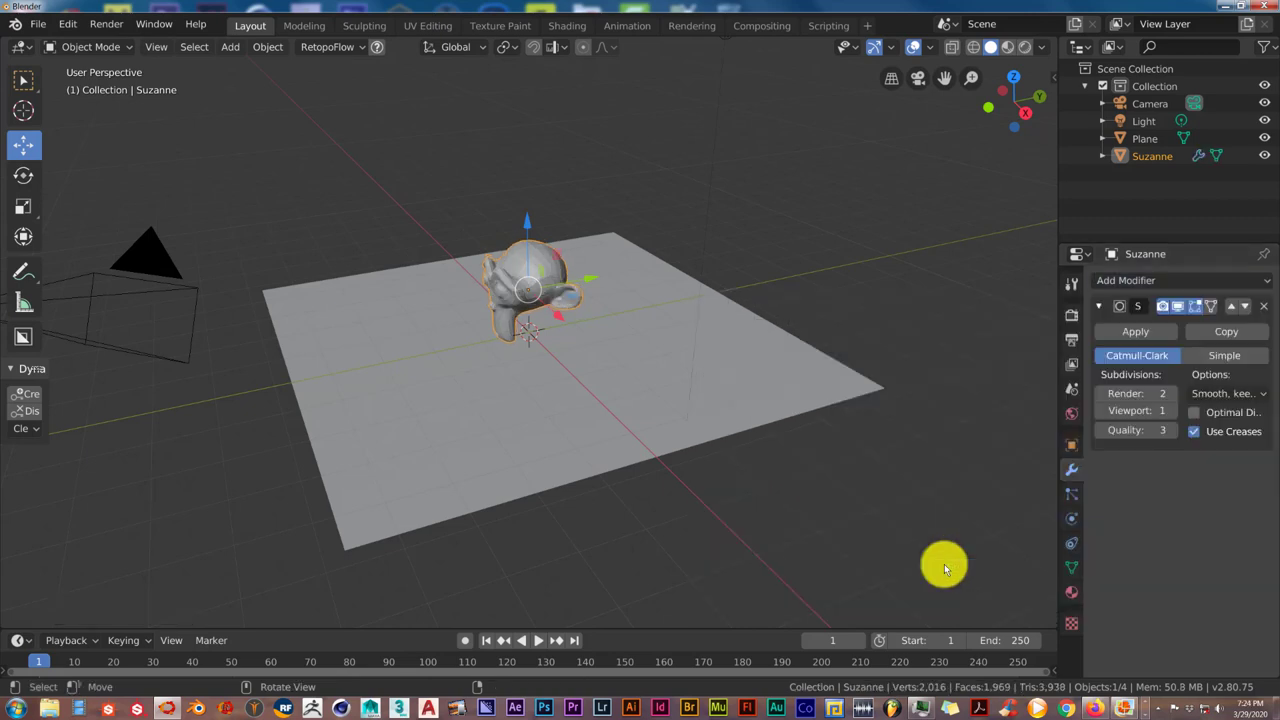
pyautogui.click(1170, 413)
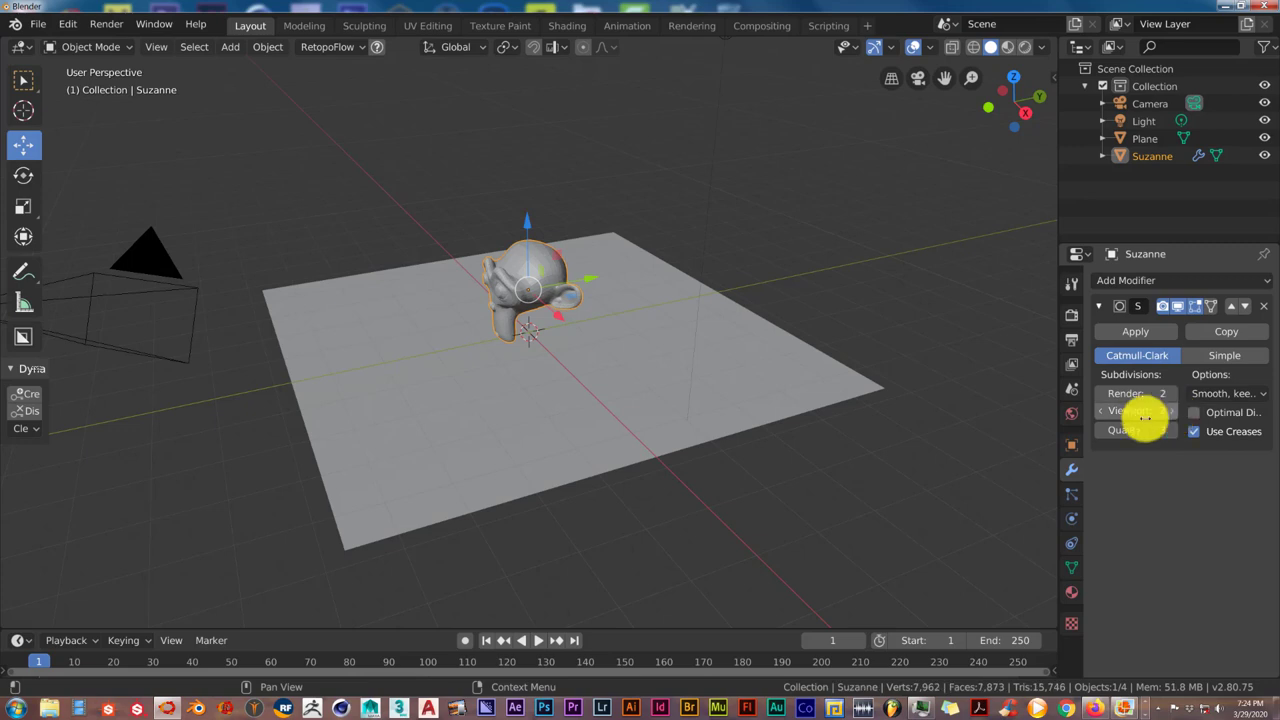
pyautogui.click(1132, 334)
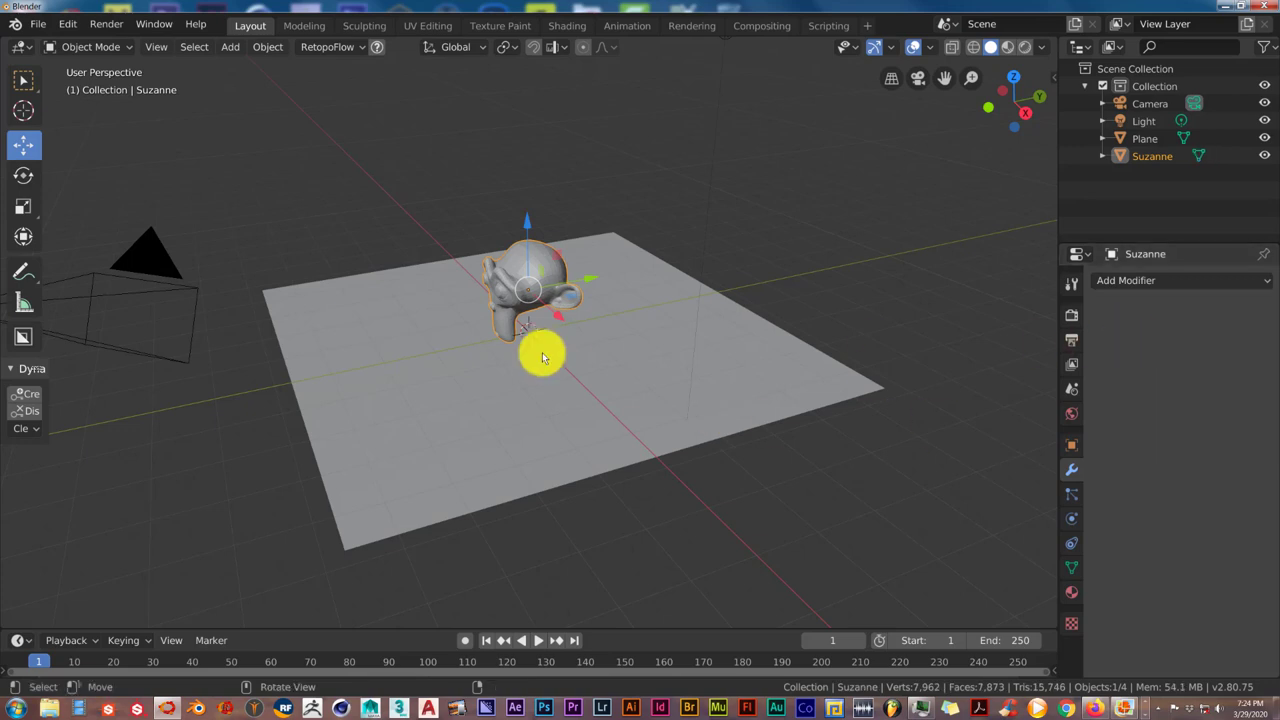
pyautogui.scroll(2, 542, 357)
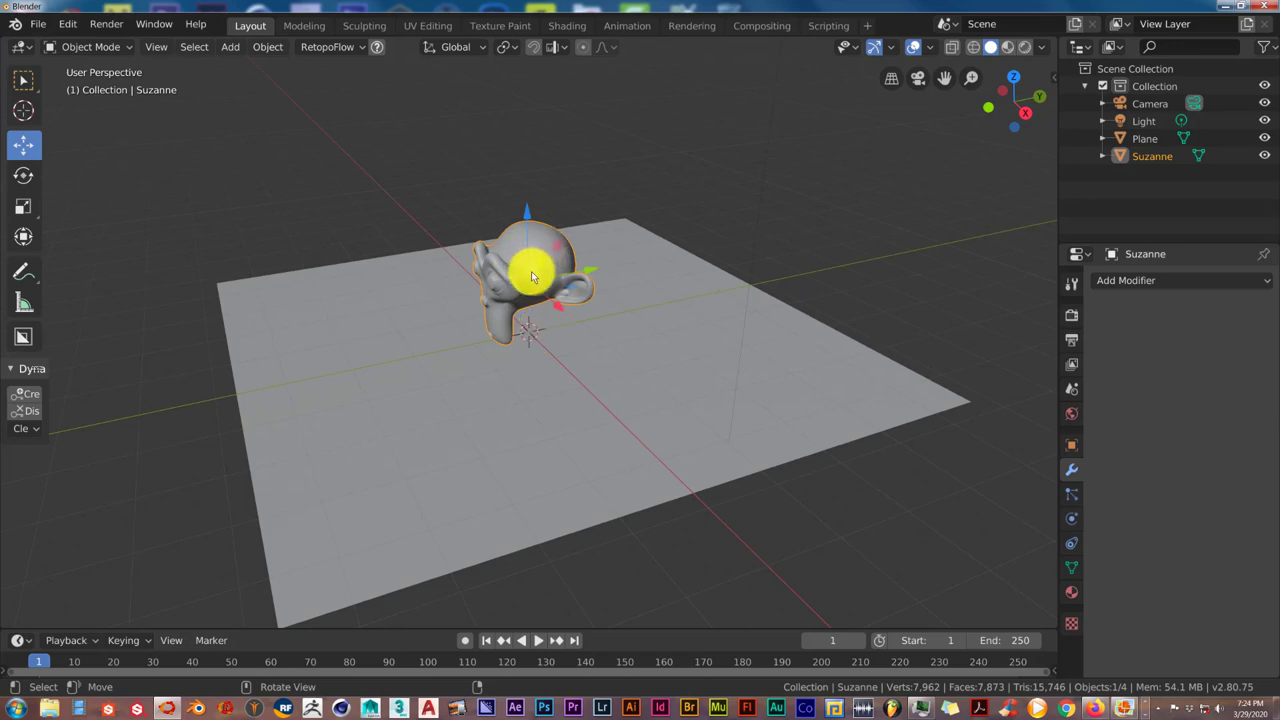
# Step: Apply Shade Smooth to Suzanne from the Object context menu
pyautogui.scroll(2, 537, 276)
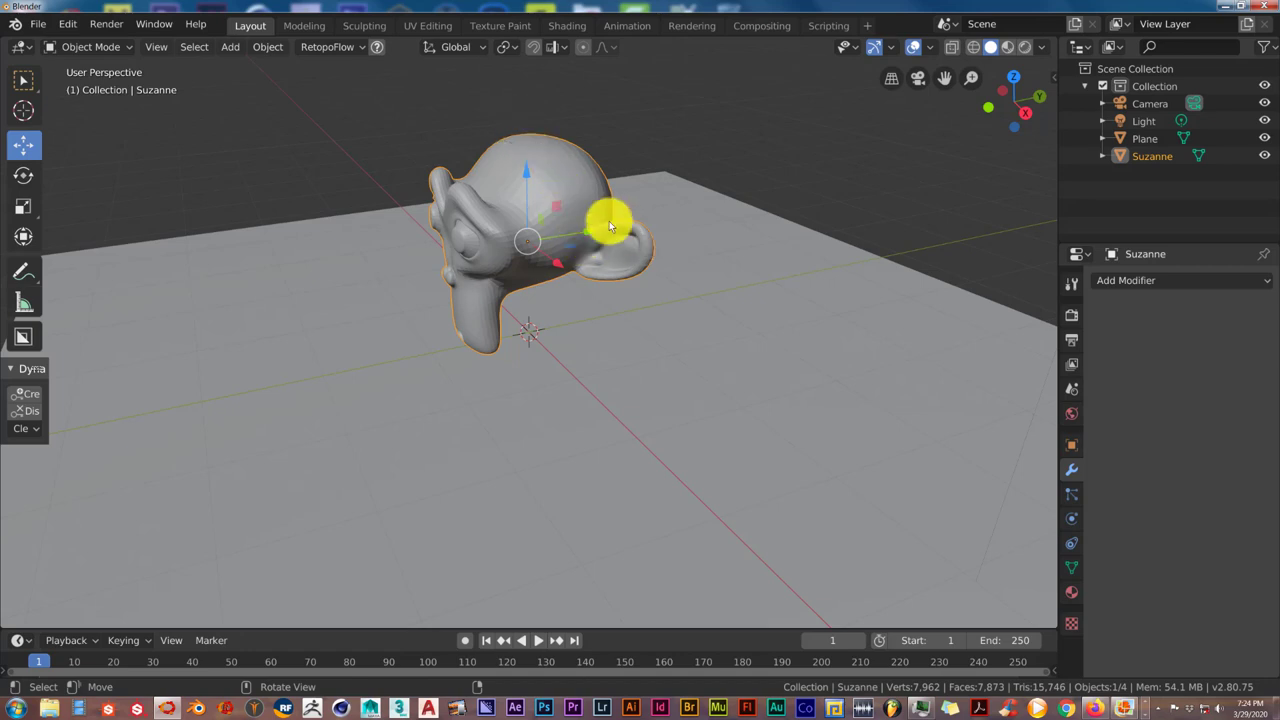
pyautogui.rightClick(534, 312)
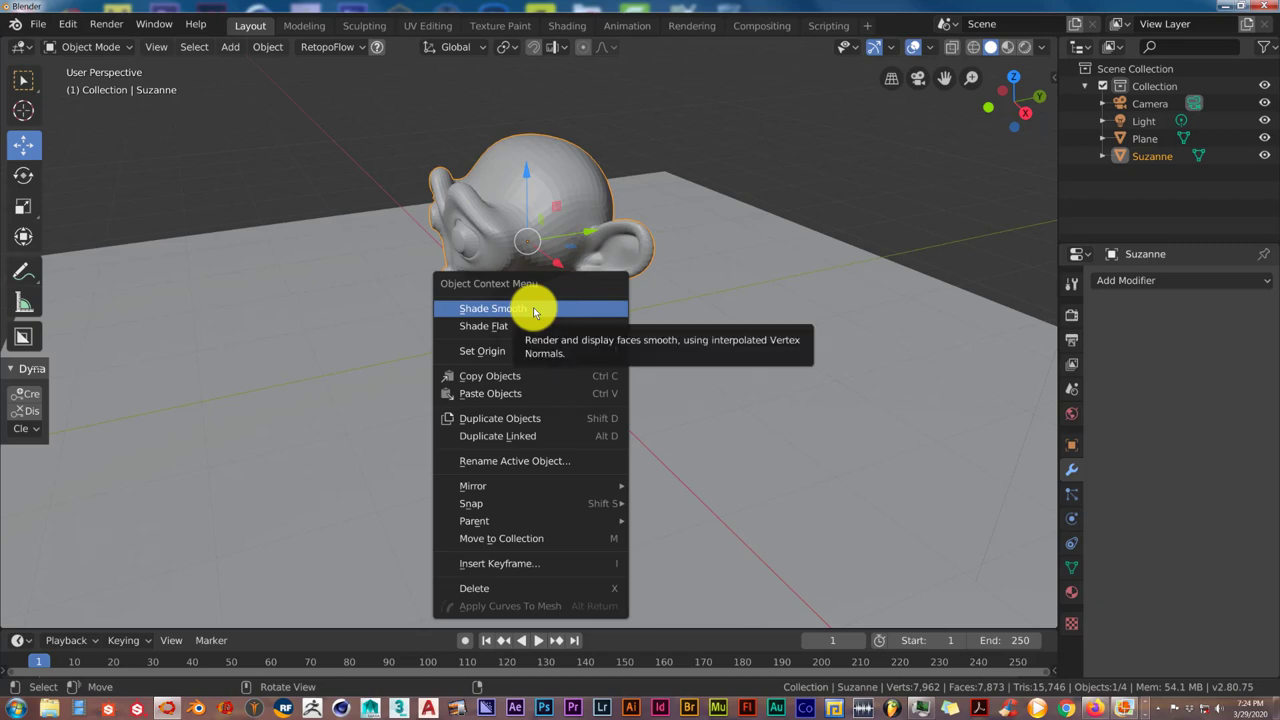
pyautogui.click(533, 310)
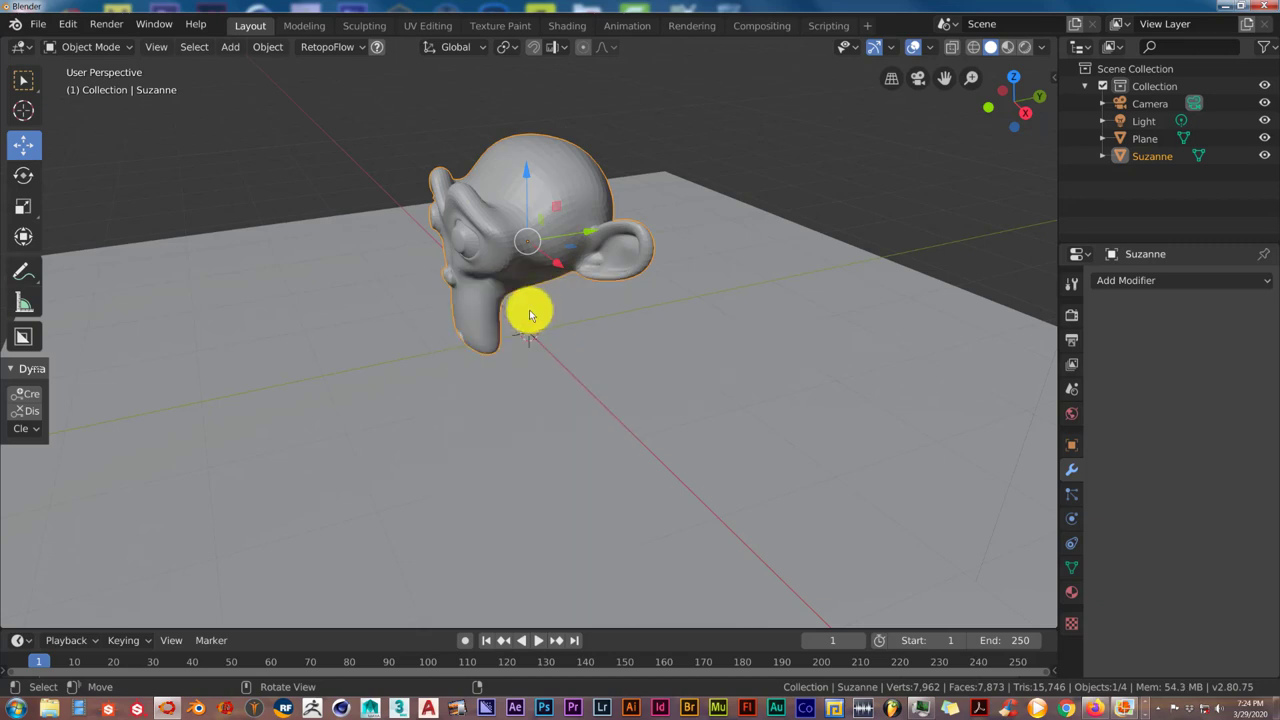
pyautogui.moveTo(529, 315); pyautogui.dragTo(429, 358, button='middle')
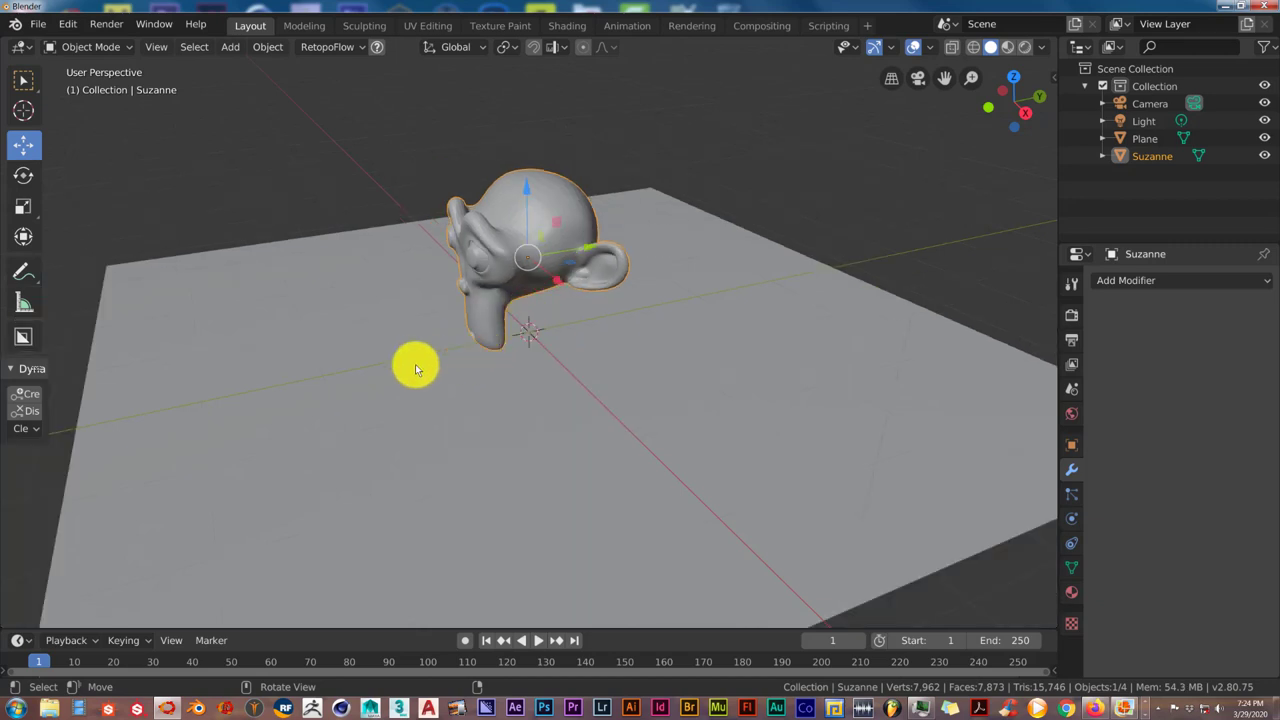
# Step: Align the active camera to the front view of Suzanne
pyautogui.press('KP_1')
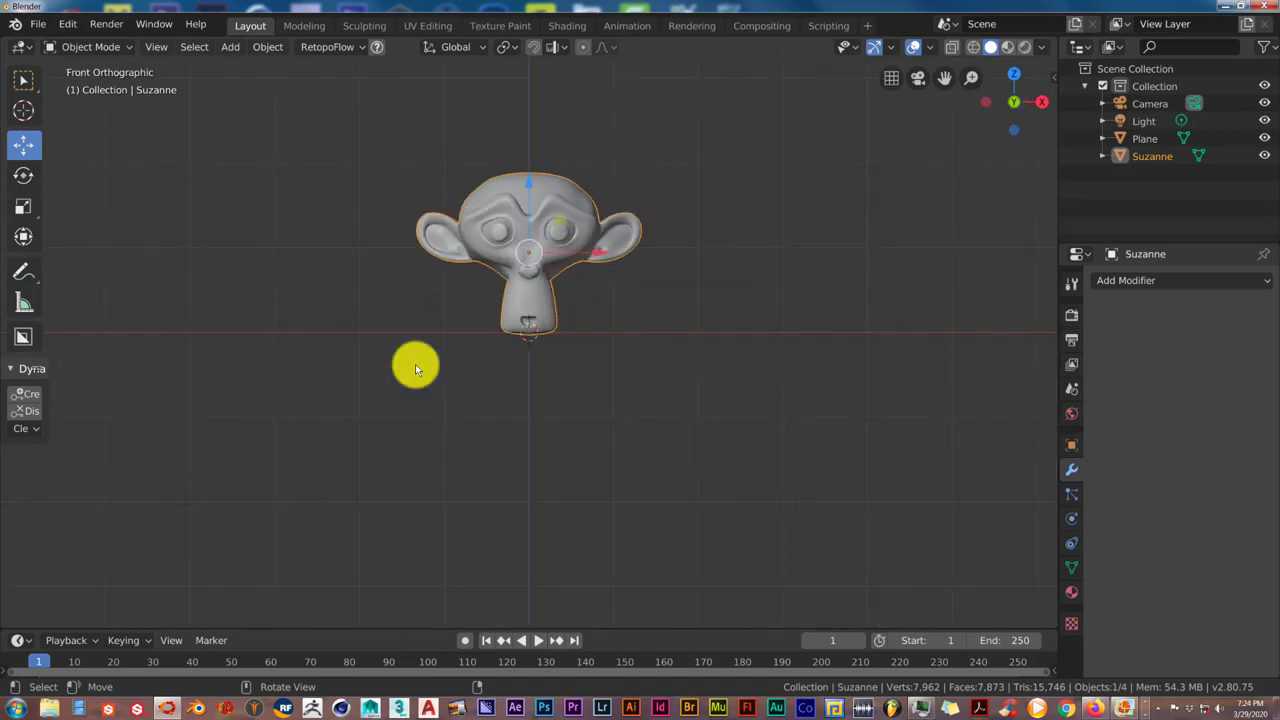
pyautogui.click(160, 47)
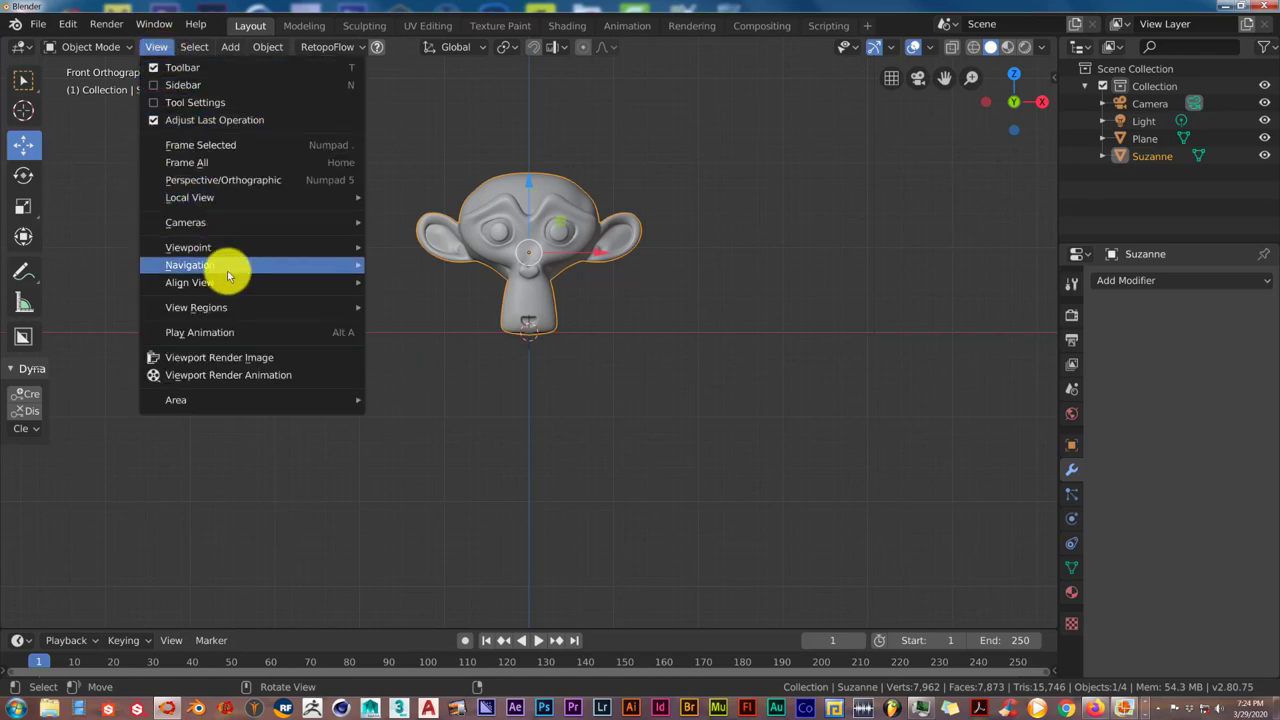
pyautogui.moveTo(228, 285)
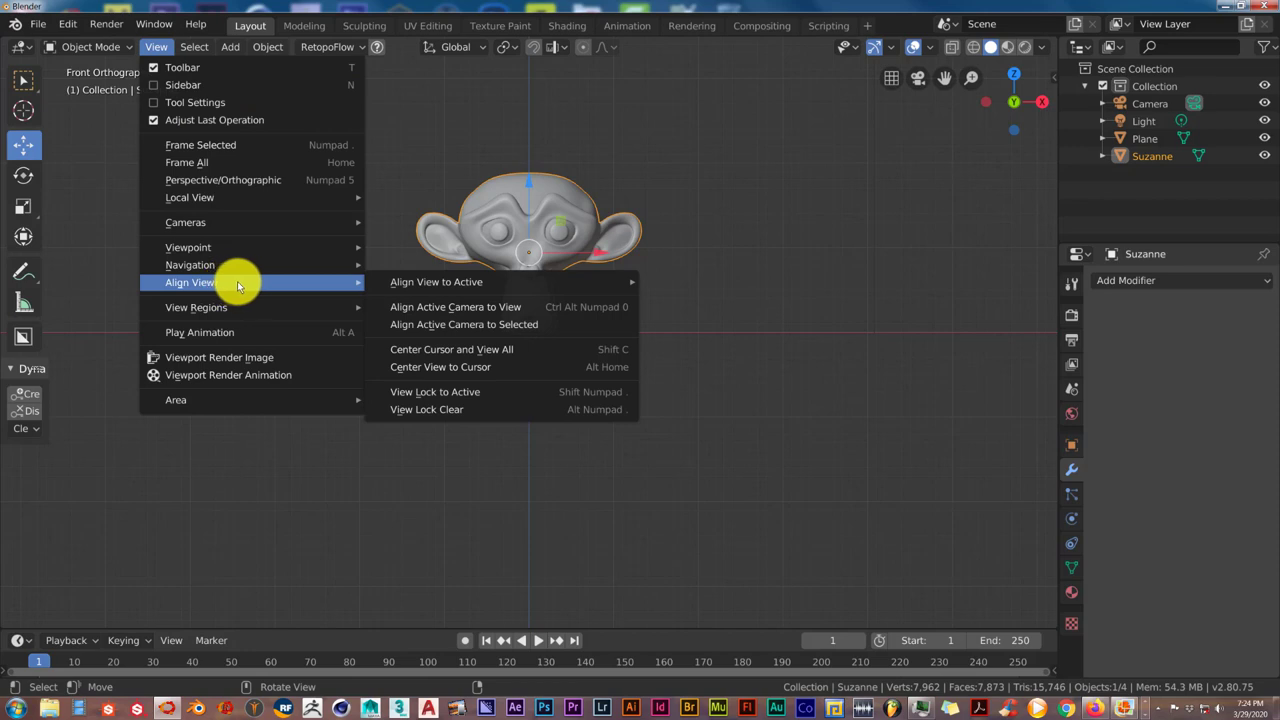
pyautogui.click(449, 314)
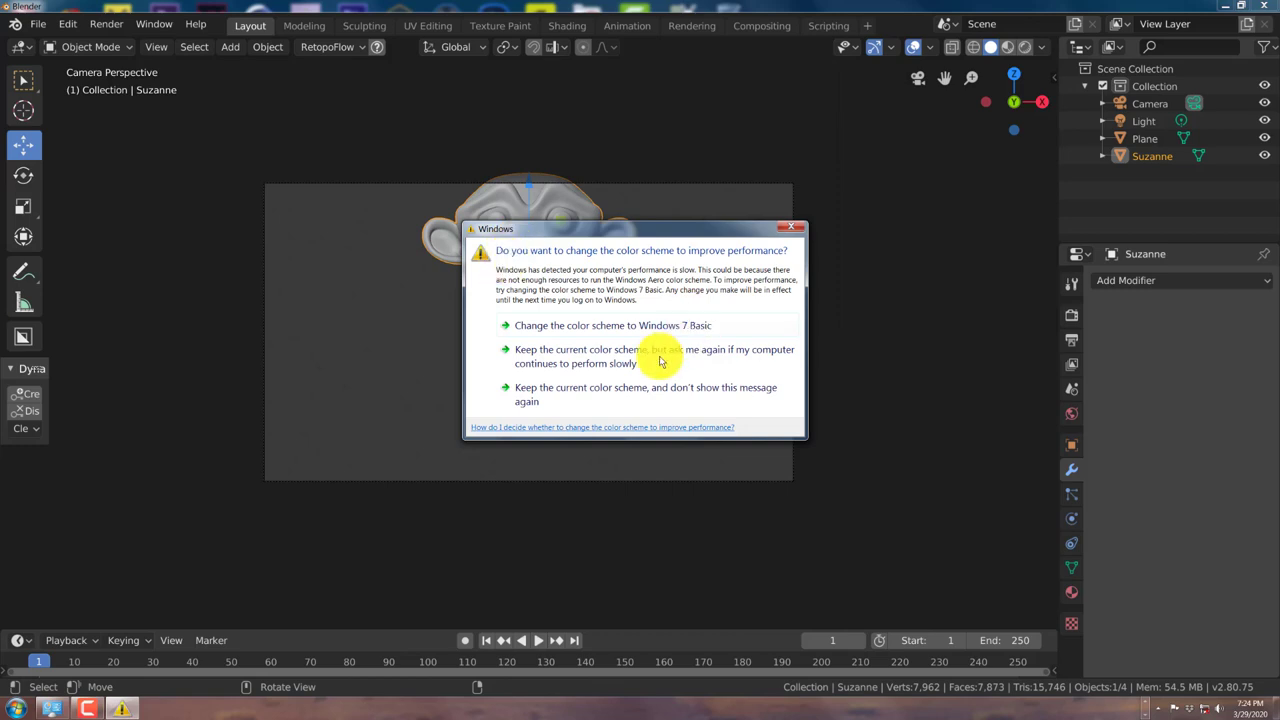
# Step: Dismiss the Windows colour-scheme prompt and add the ground plane to the selection
pyautogui.click(630, 400)
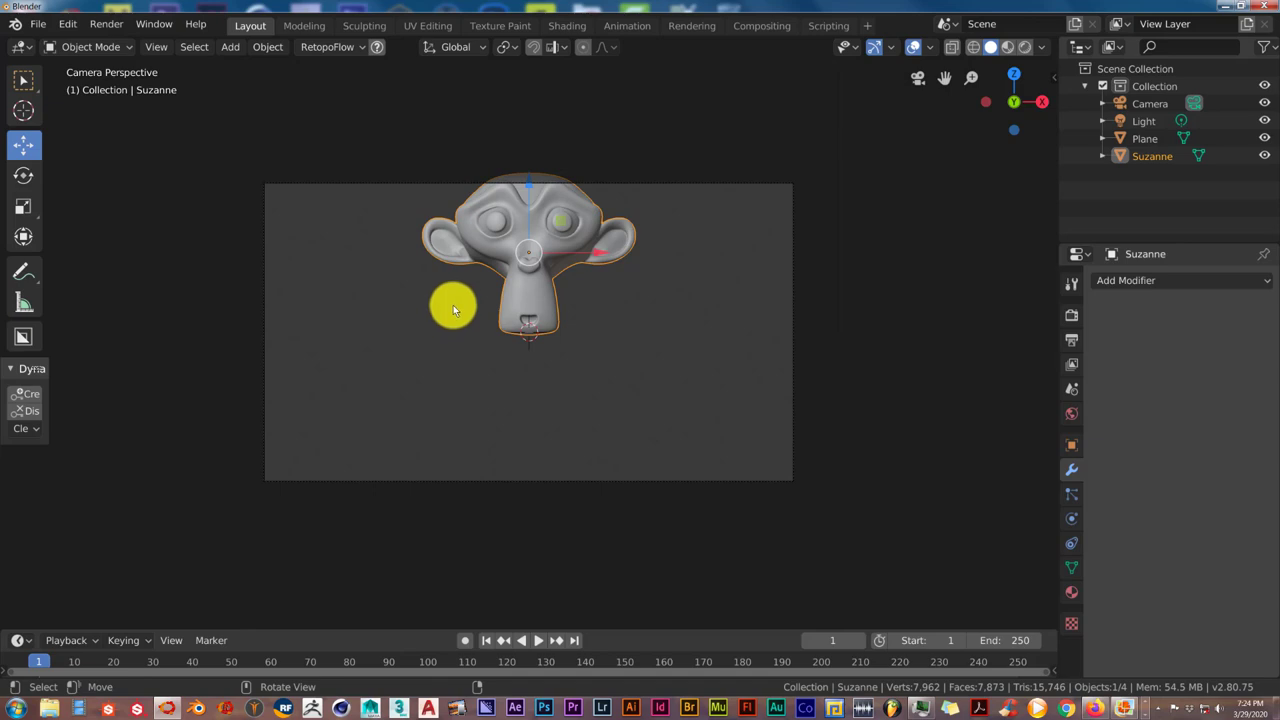
pyautogui.moveTo(453, 305); pyautogui.dragTo(453, 322, button='middle')
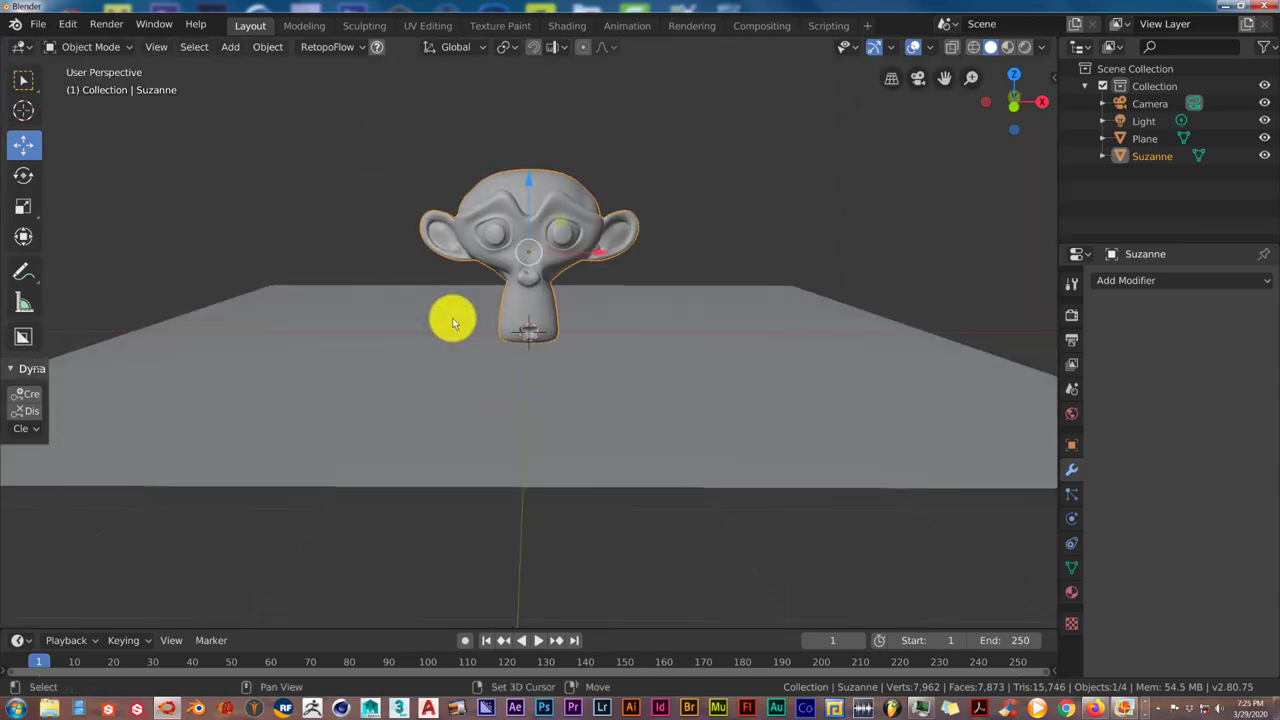
pyautogui.keyDown('shift'); pyautogui.click(439, 326); pyautogui.keyUp('shift')
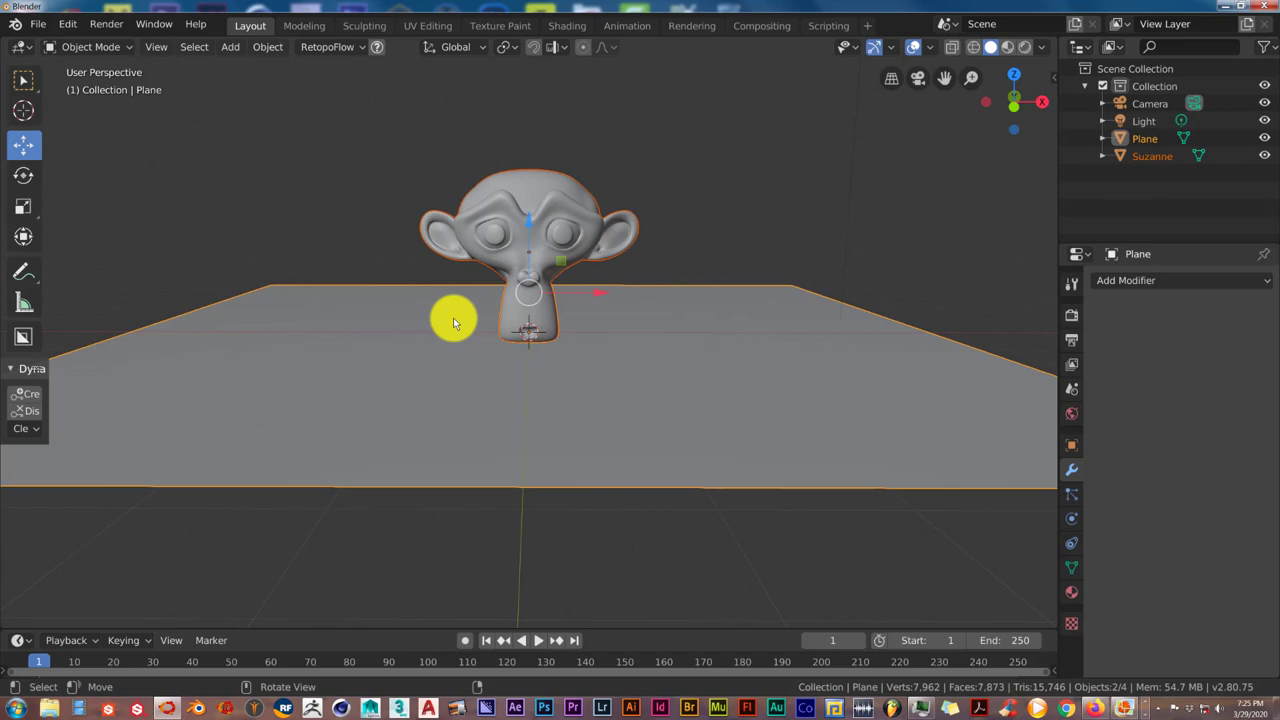
# Step: In camera view, move the plane and Suzanne lower into frame, then select Suzanne alone
pyautogui.press('KP_0')
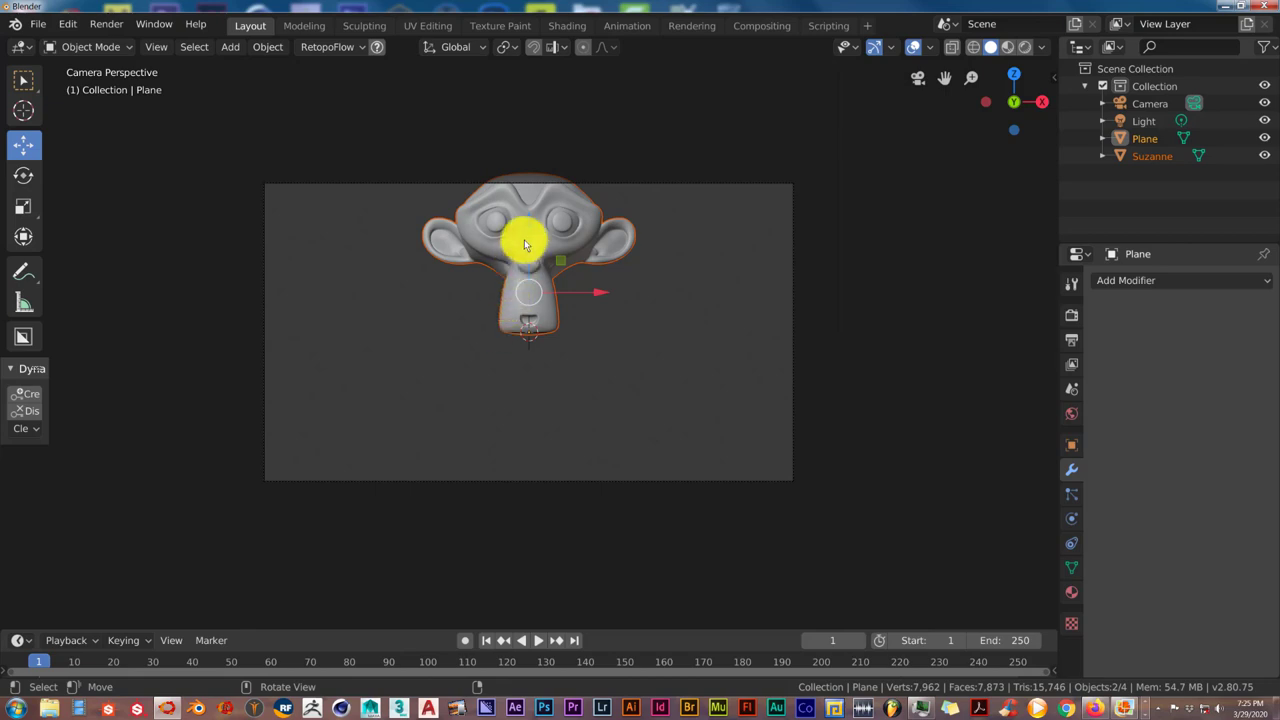
pyautogui.press('g')
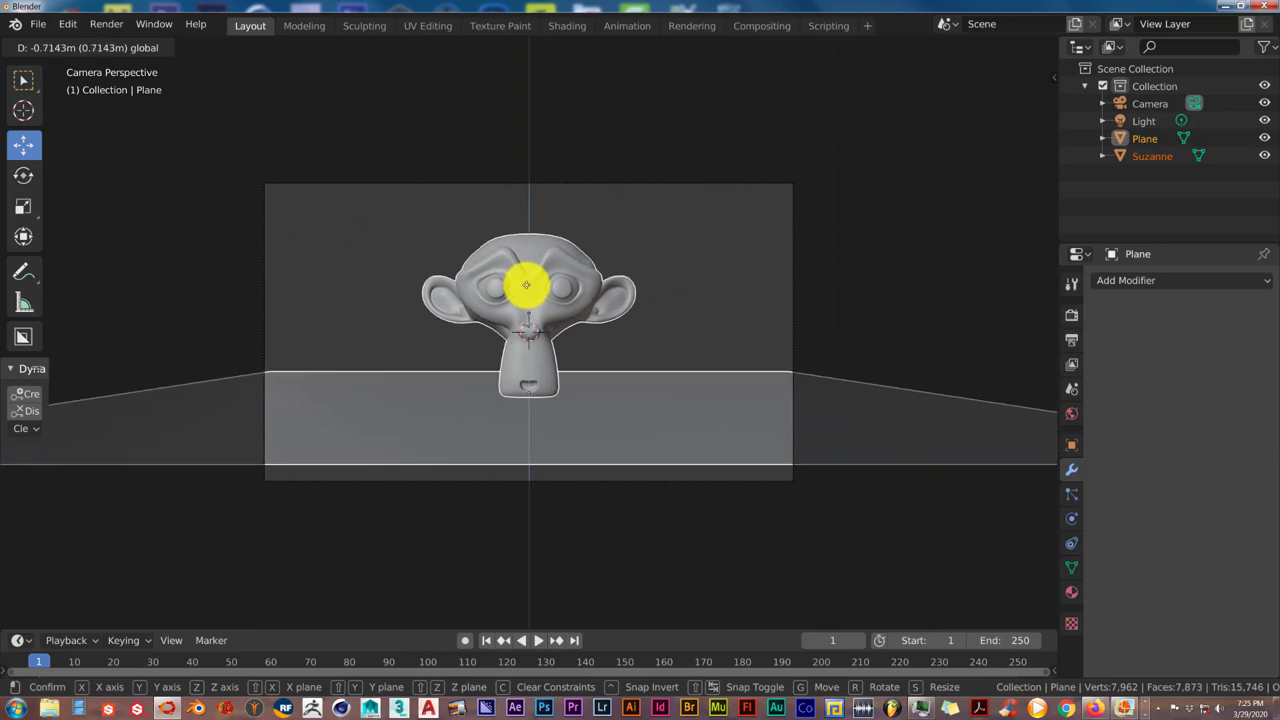
pyautogui.click(526, 290)
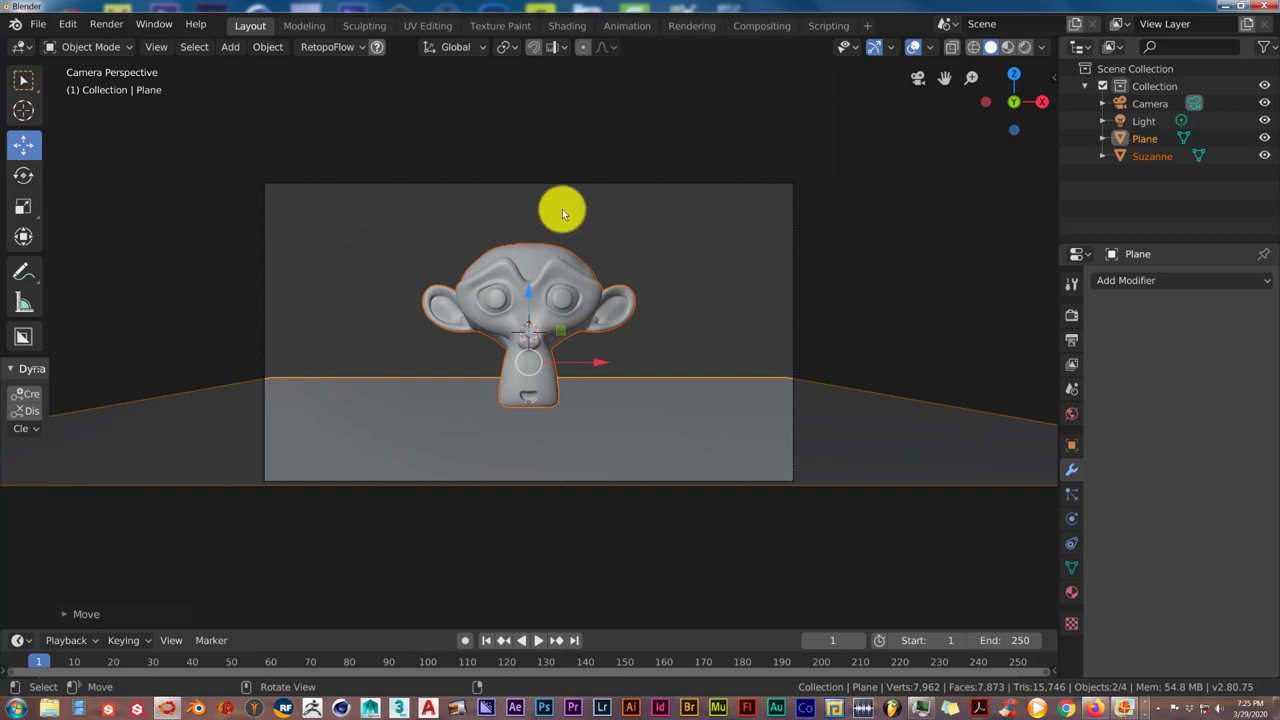
pyautogui.click(535, 255)
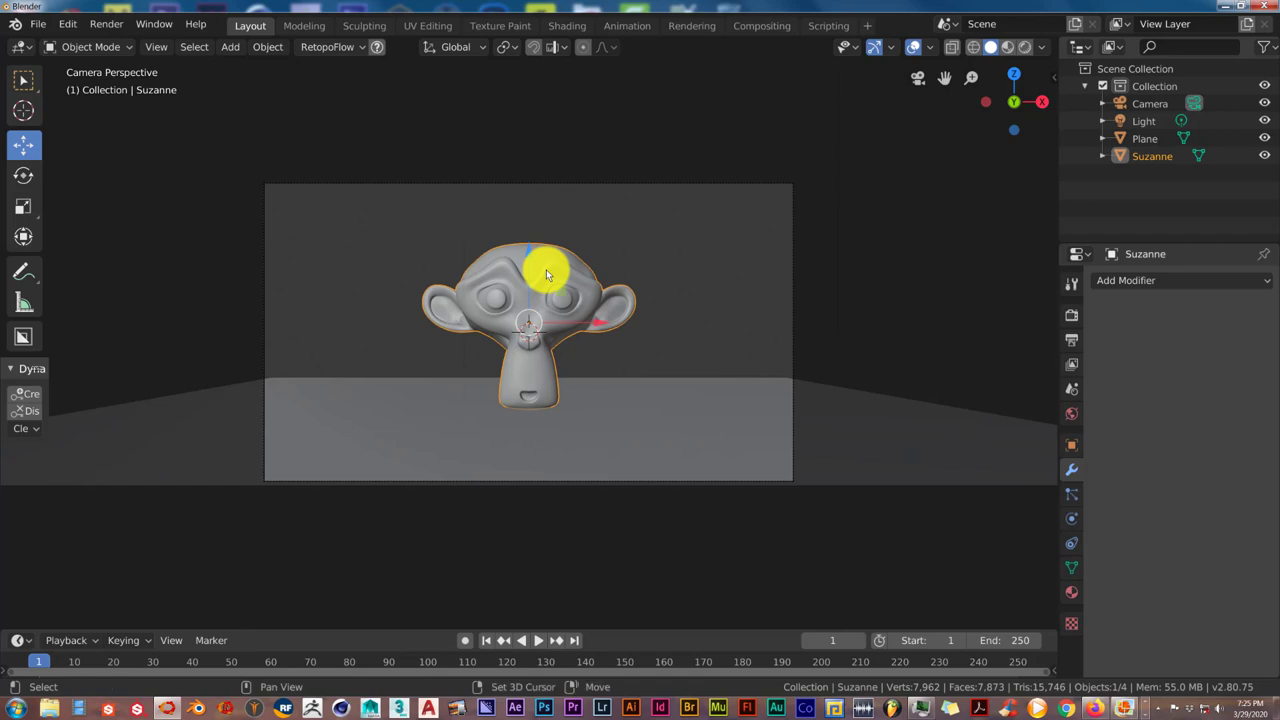
# Step: Add a Tri-Lighting lamp rig and orbit out of camera view
pyautogui.hotkey('shift', 'a')
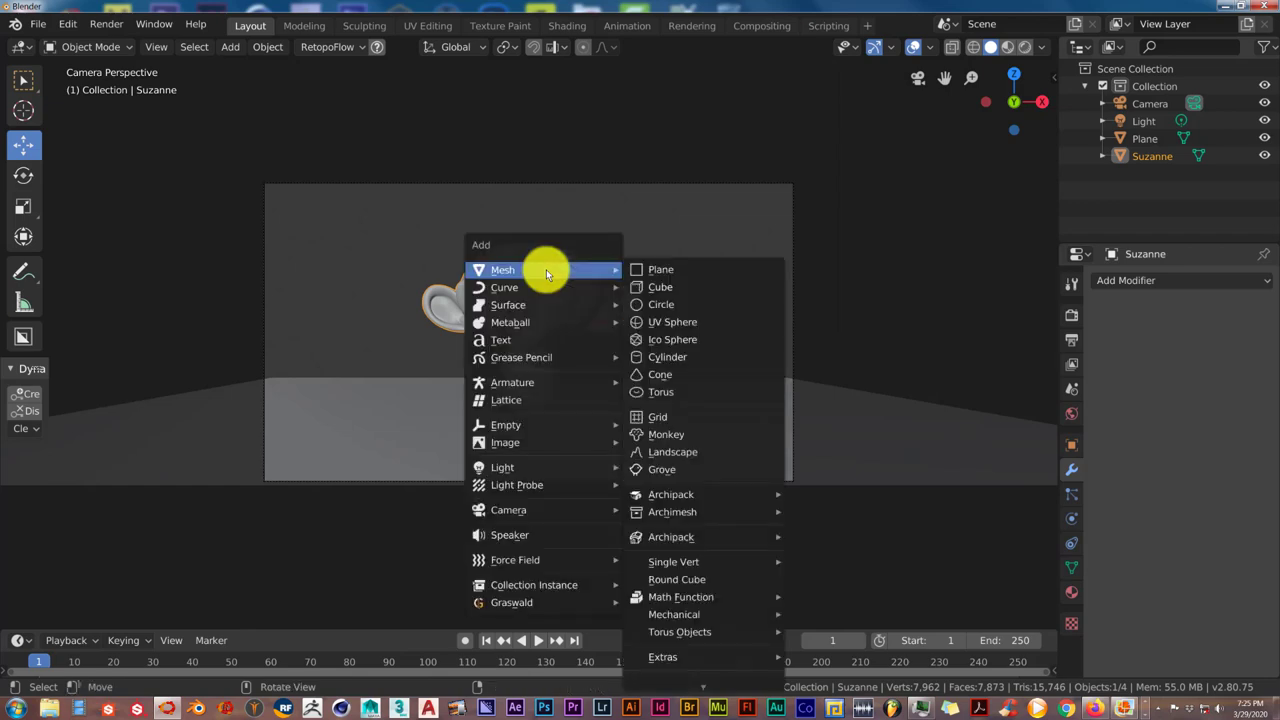
pyautogui.moveTo(518, 469)
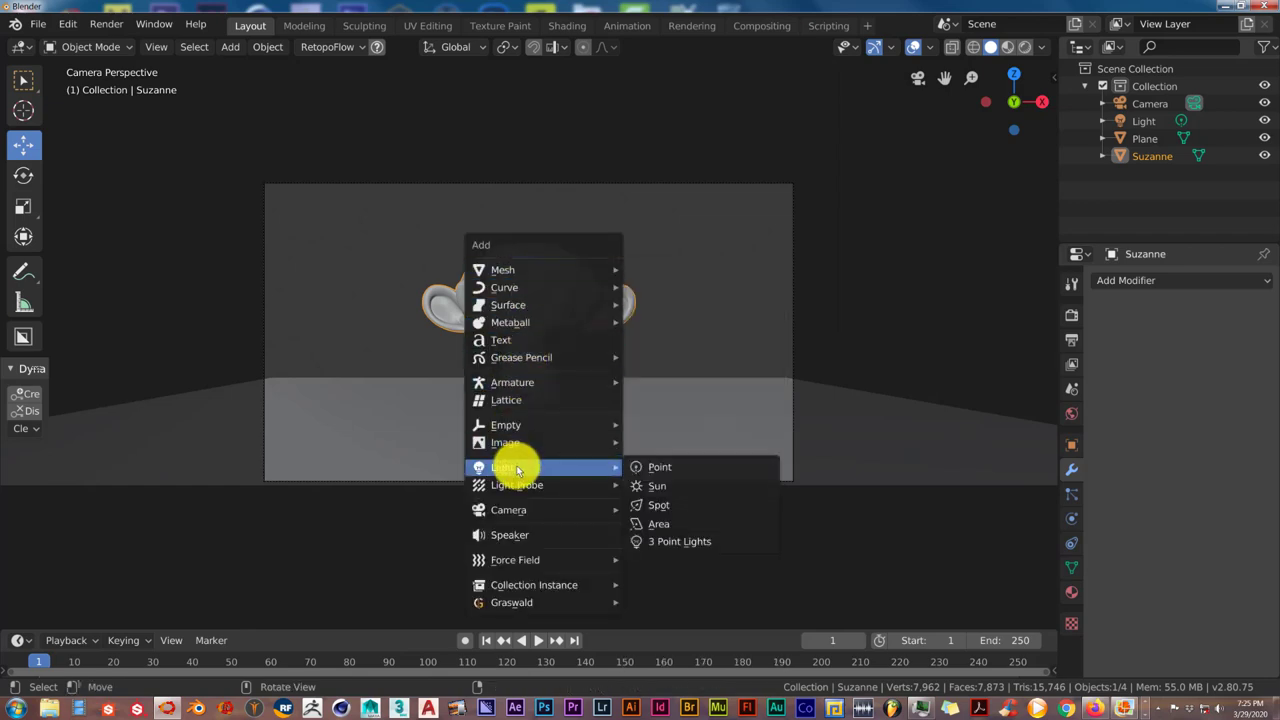
pyautogui.click(663, 545)
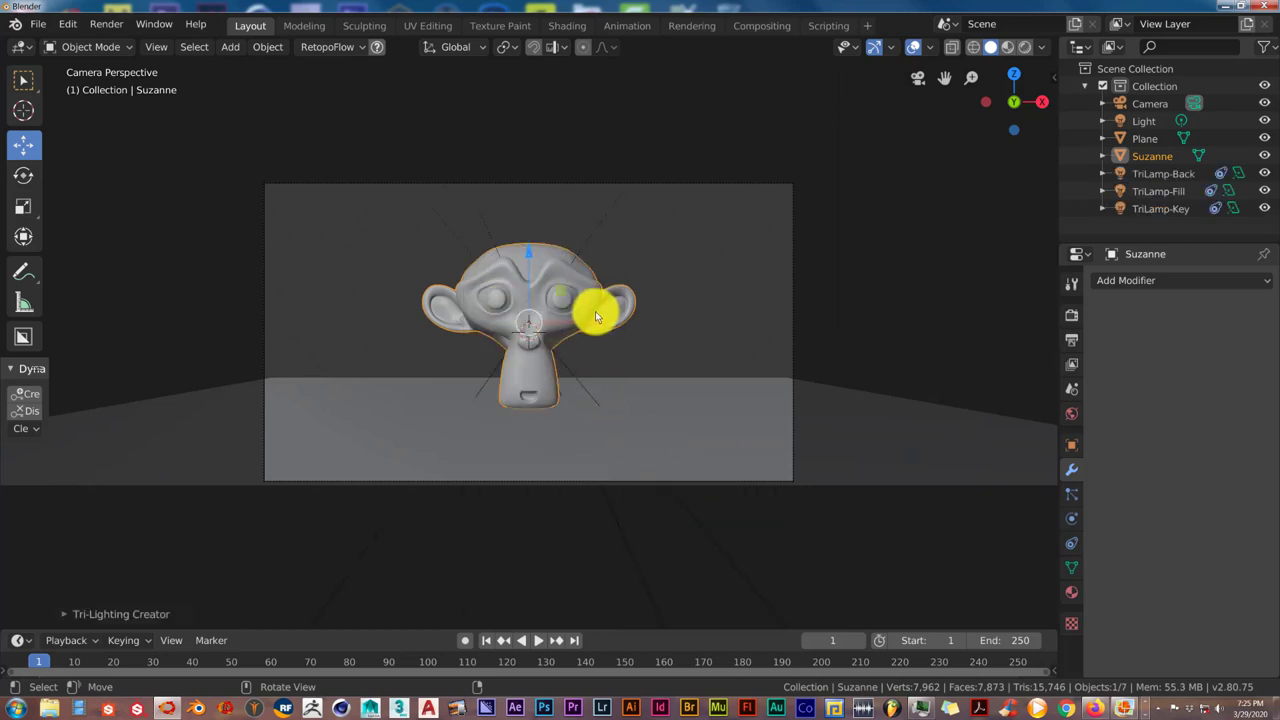
pyautogui.scroll(-2, 595, 312)
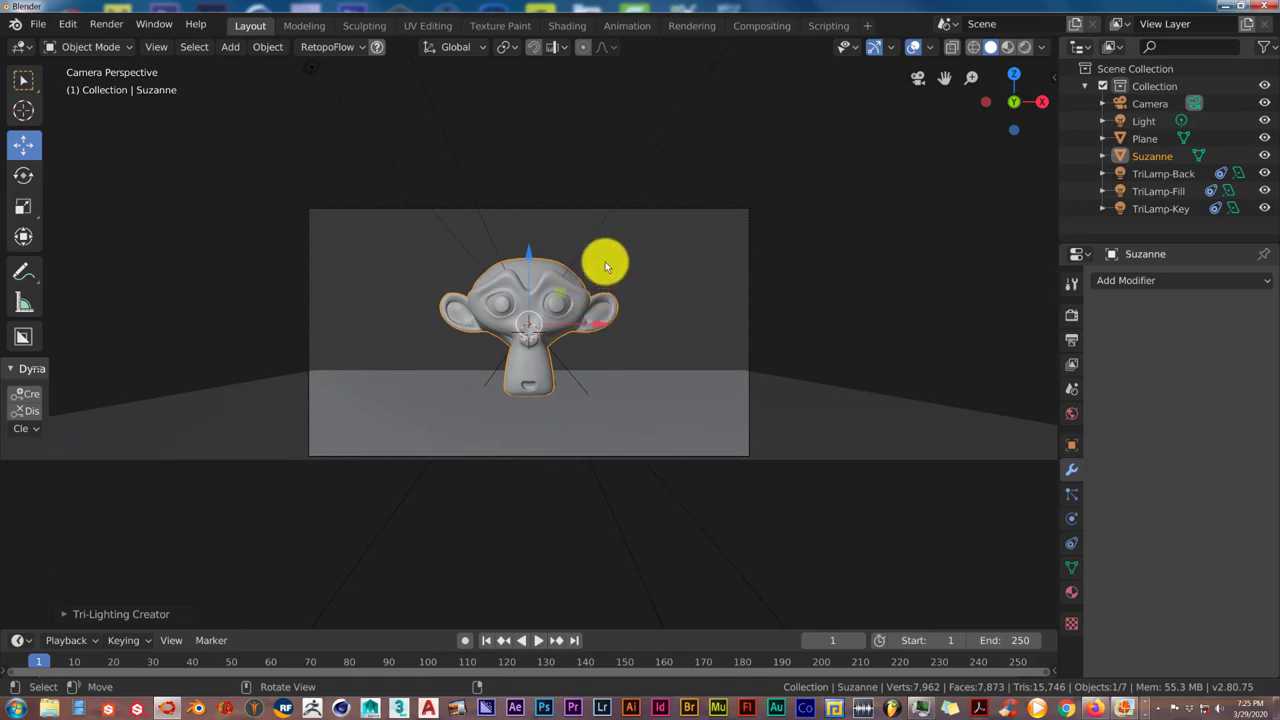
pyautogui.moveTo(607, 257); pyautogui.dragTo(594, 265, button='middle')
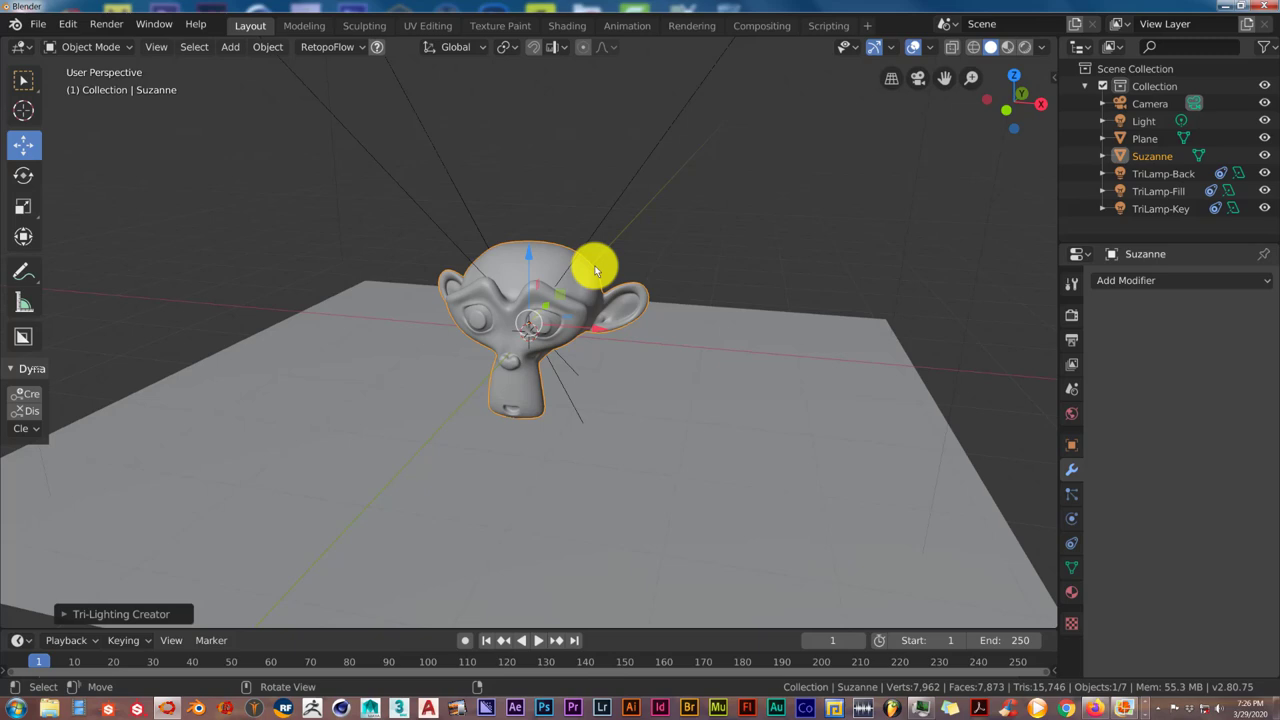
# Step: Delete the original default light and render a test image from the camera
pyautogui.scroll(-5, 594, 265)
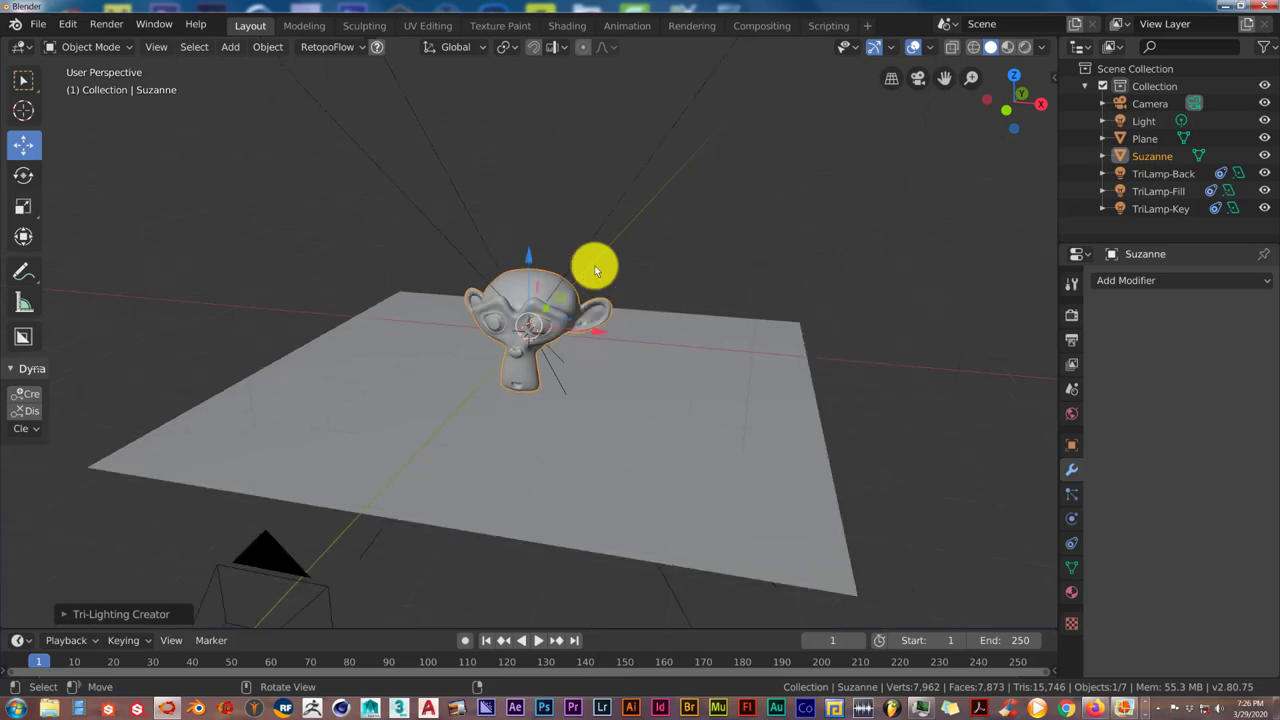
pyautogui.moveTo(589, 257); pyautogui.dragTo(623, 275, button='middle')
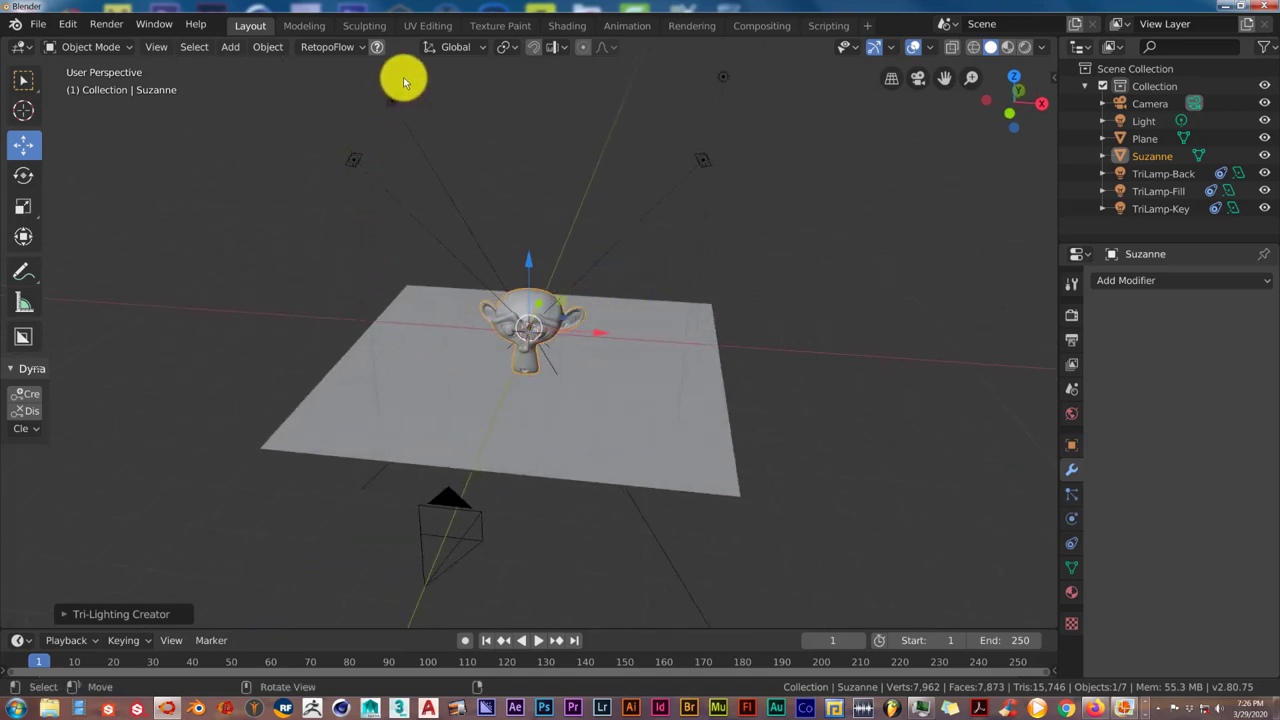
pyautogui.click(725, 77)
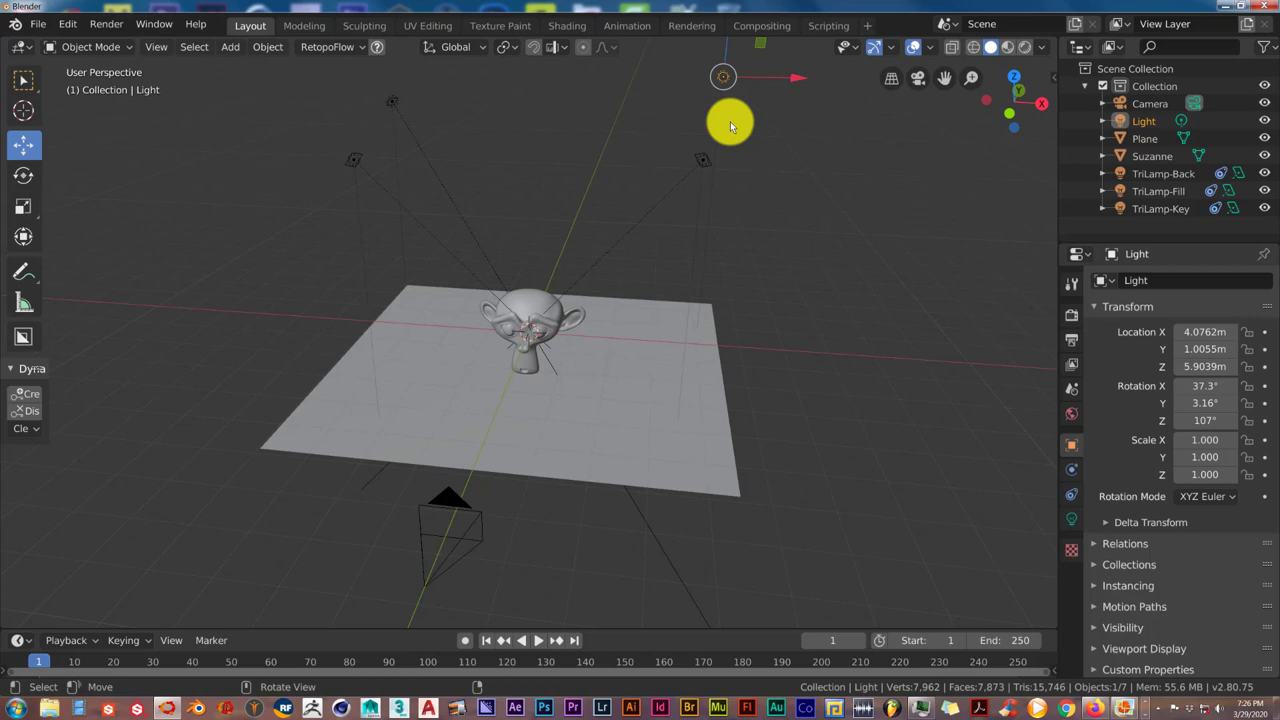
pyautogui.press('Delete')
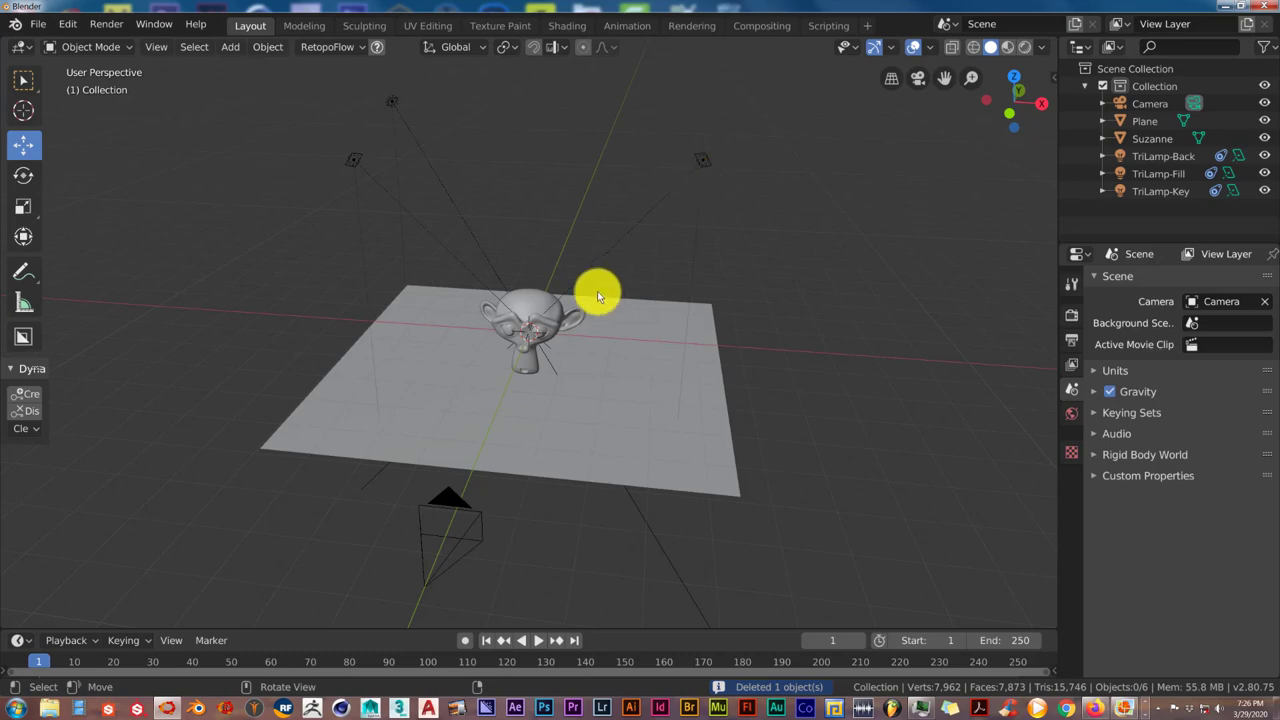
pyautogui.press('F12')
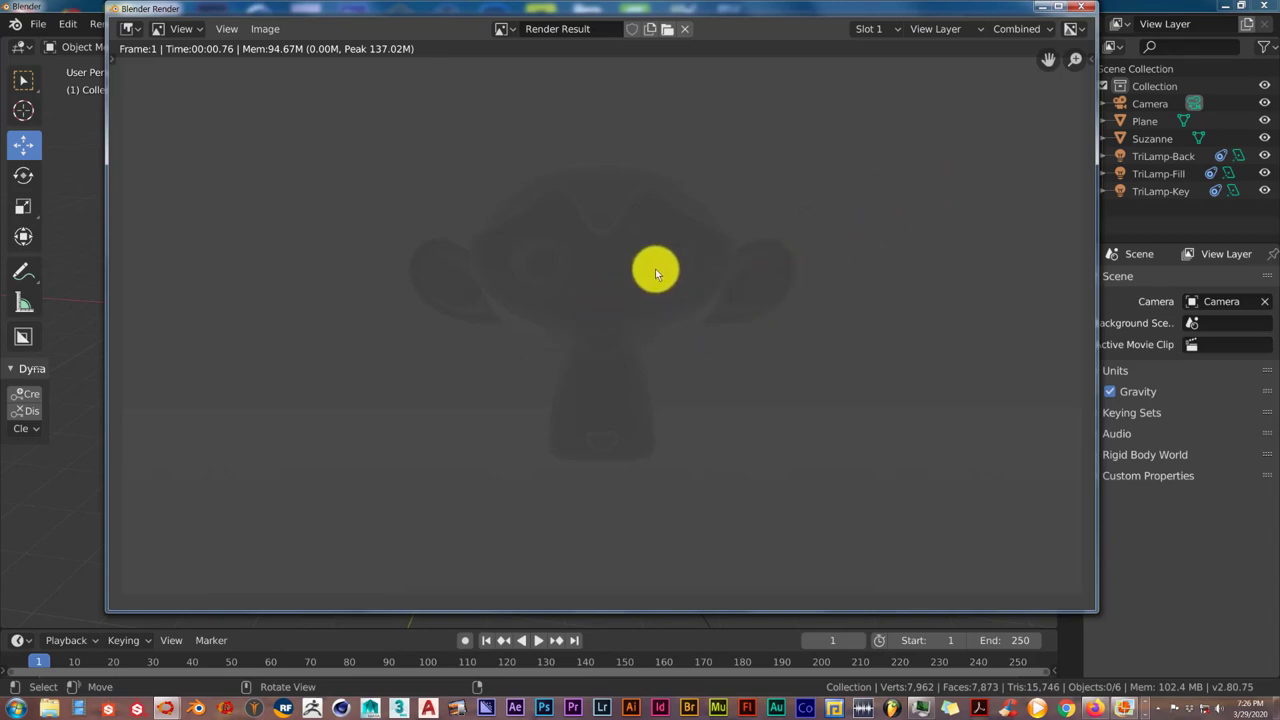
# Step: Close the dim test render and select the TriLamp-Fill light in the viewport
pyautogui.click(1081, 10)
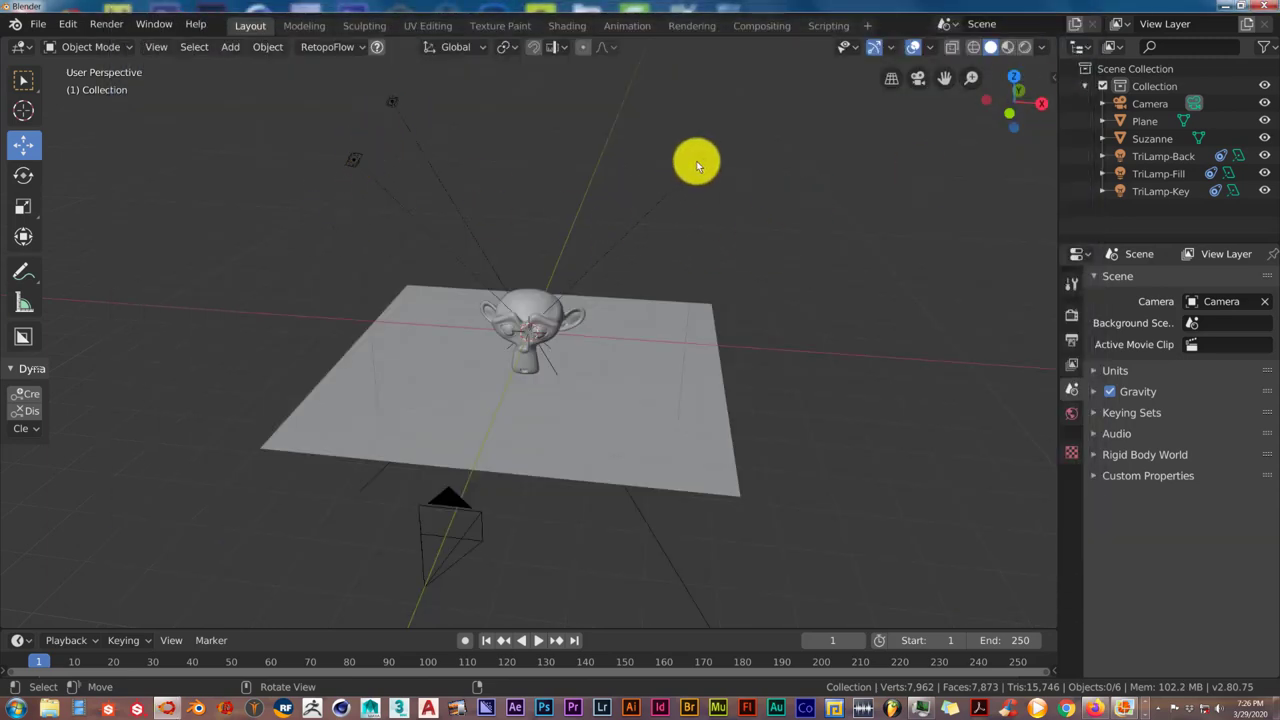
pyautogui.click(705, 162)
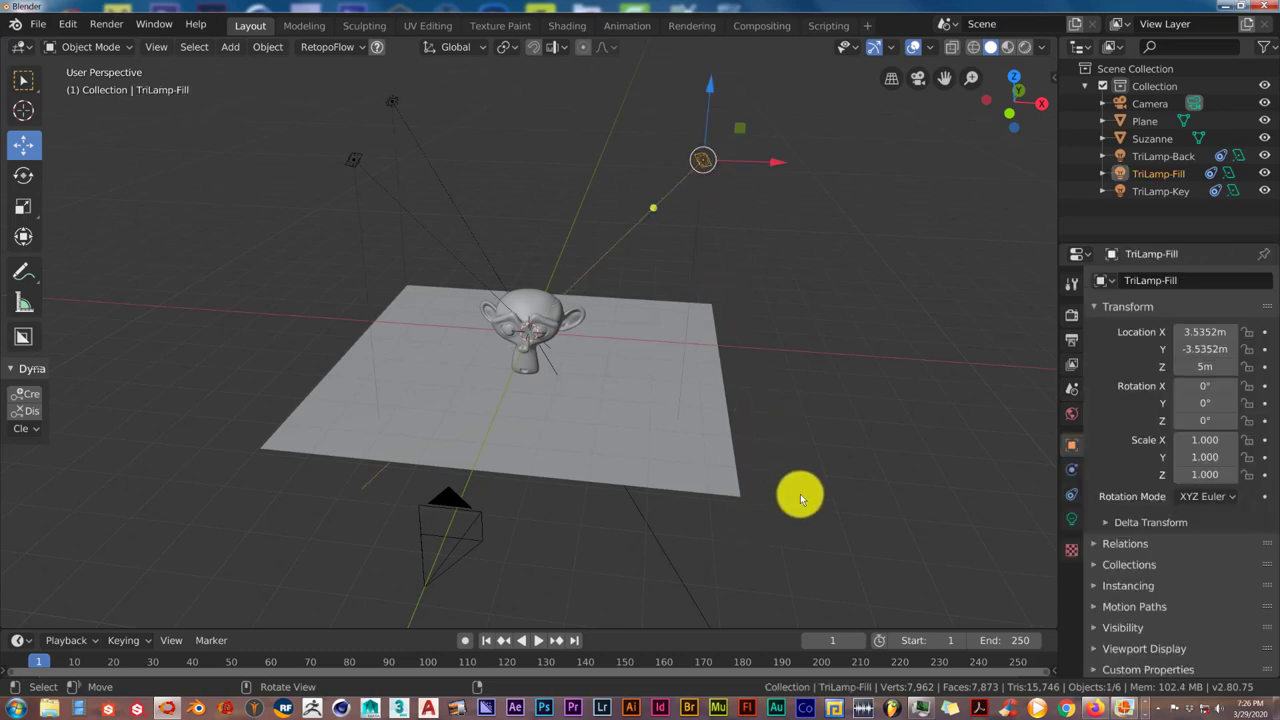
# Step: Set the TriLamp-Fill area light's power to 150W in its light properties
pyautogui.click(1077, 530)
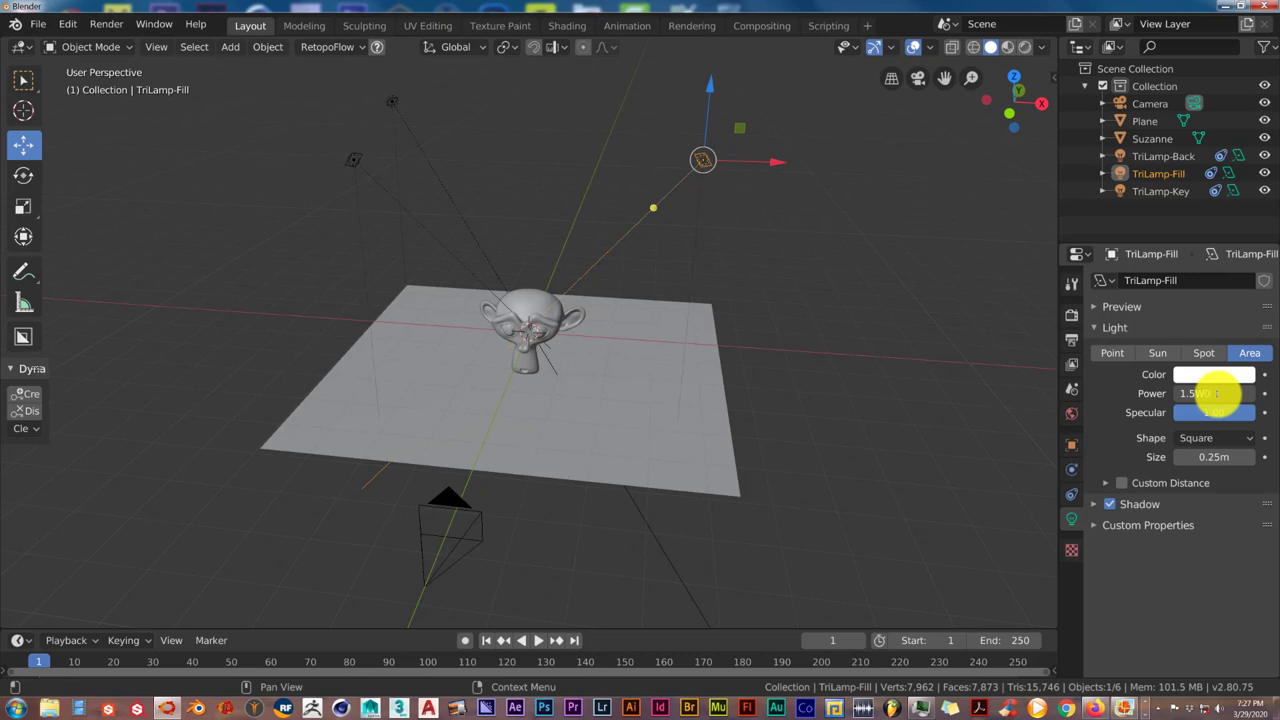
pyautogui.press('Return')
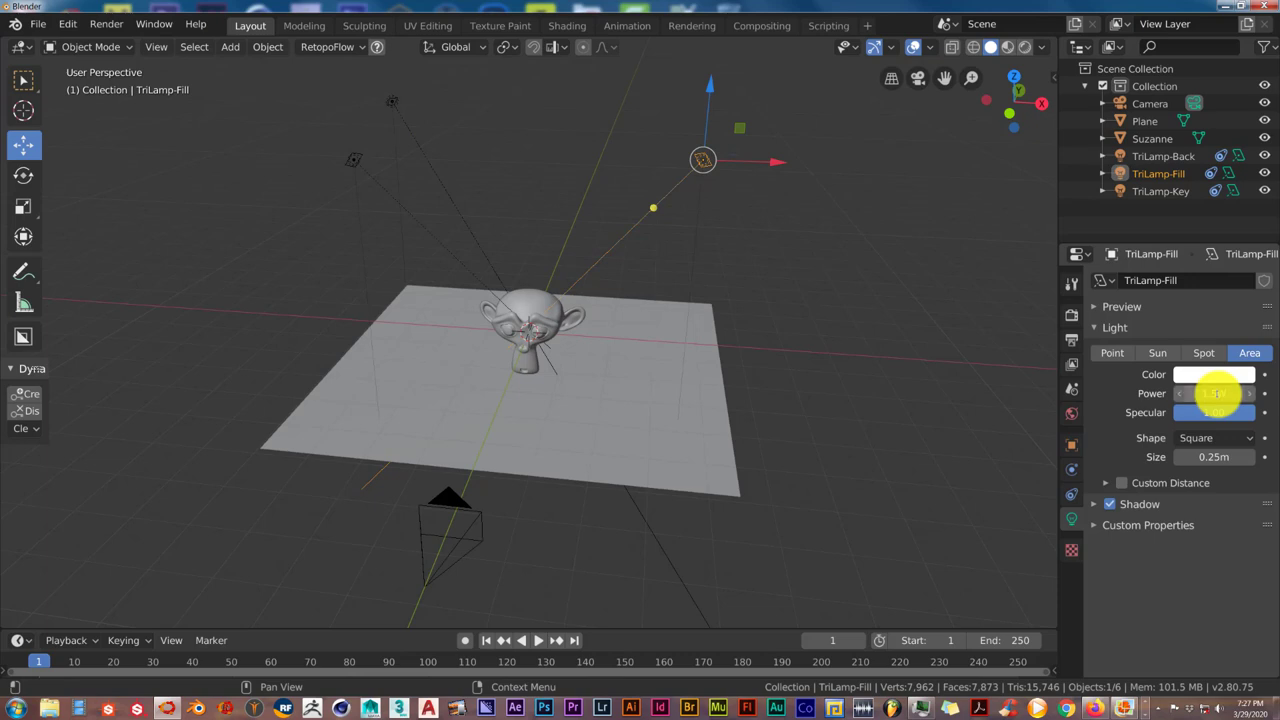
pyautogui.click(1216, 393)
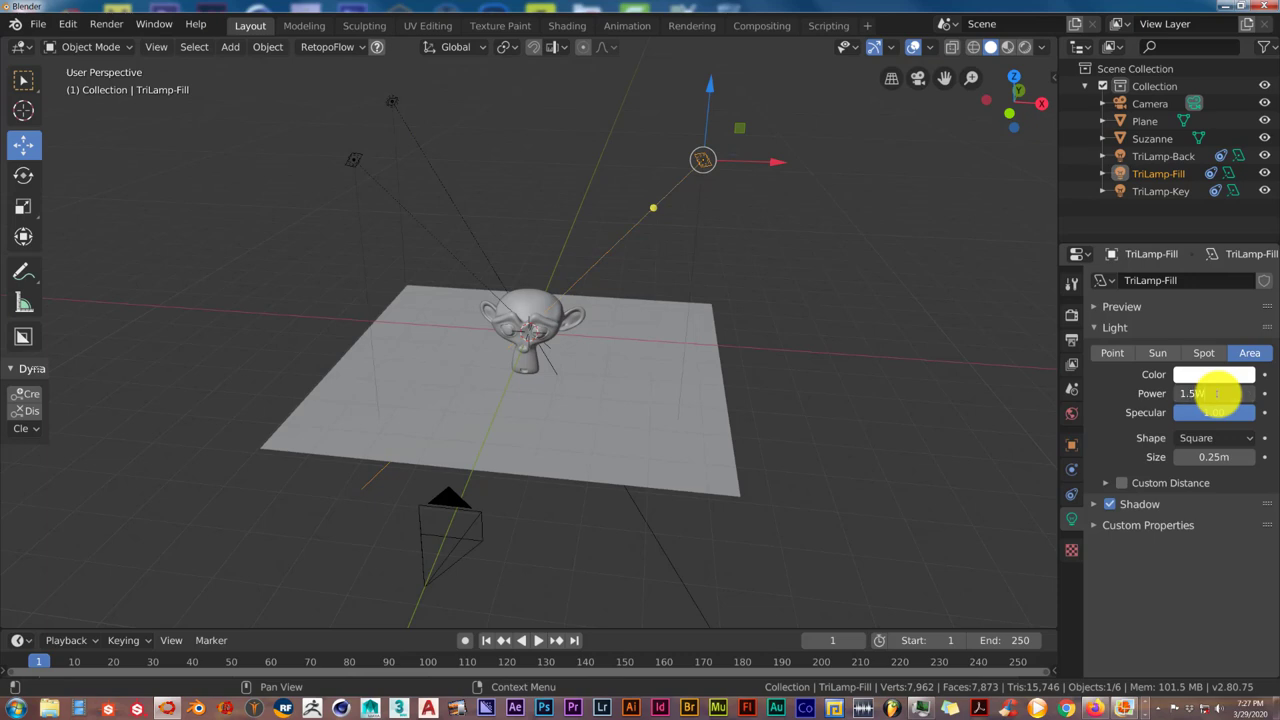
pyautogui.press('BackSpace')
pyautogui.press('BackSpace')
pyautogui.press('BackSpace')
pyautogui.press('BackSpace')
pyautogui.write('150')
pyautogui.press('Return')
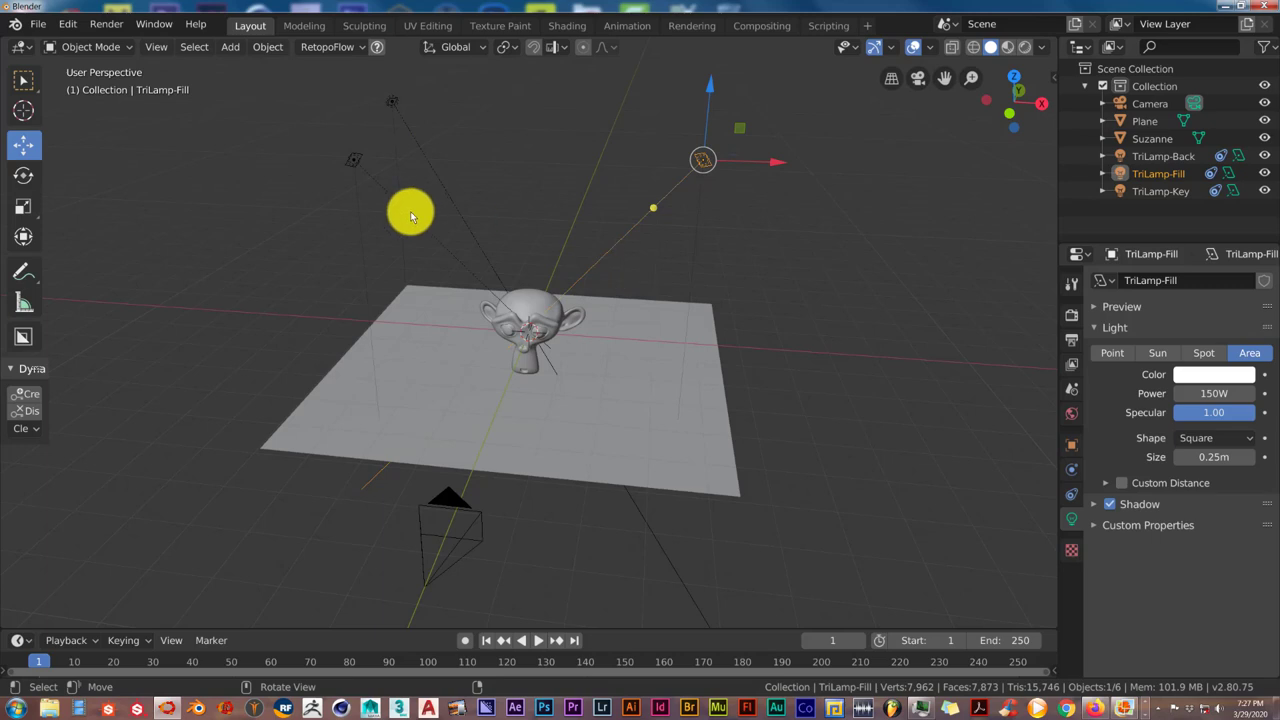
# Step: Set the TriLamp-Key light's power to 300W
pyautogui.click(358, 160)
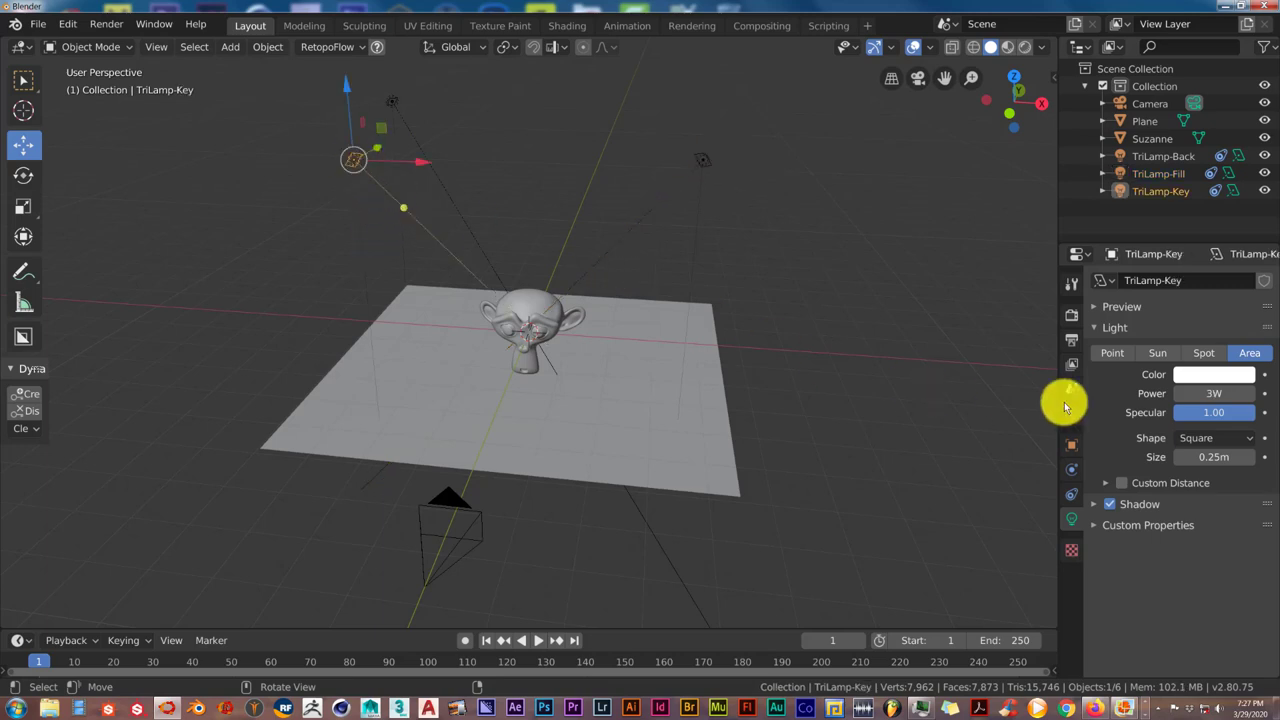
pyautogui.click(1215, 394)
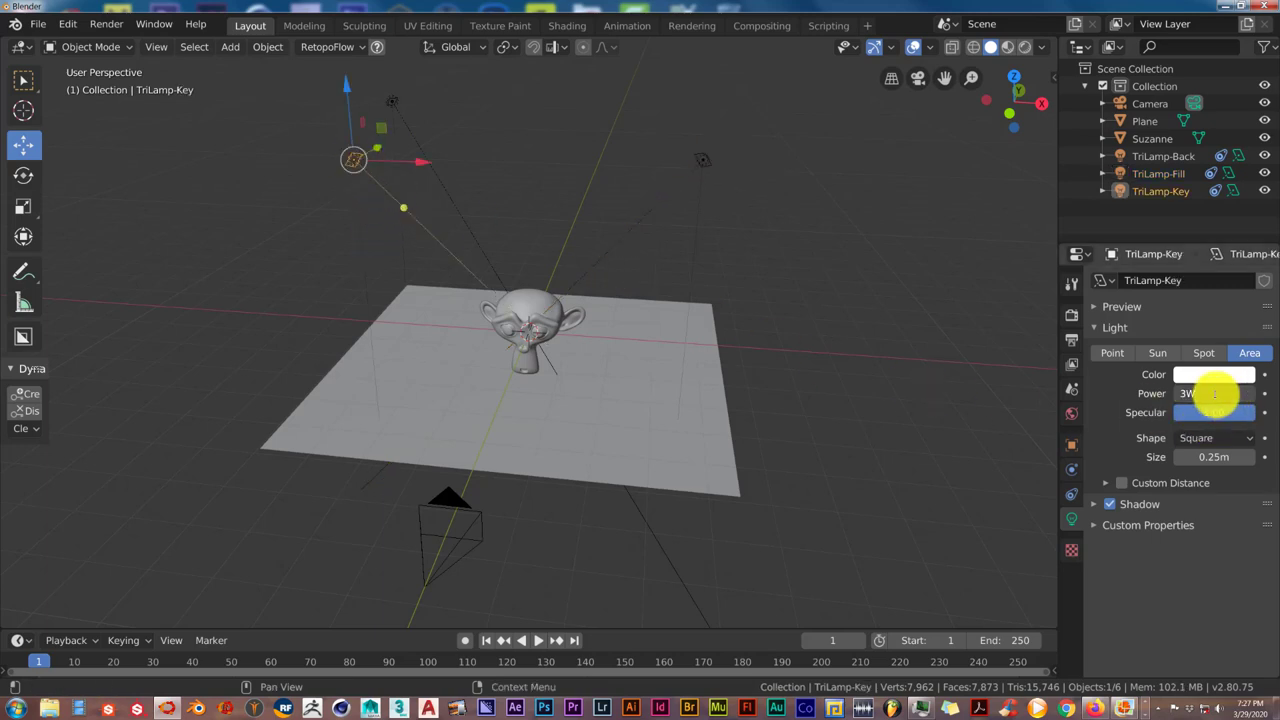
pyautogui.press('BackSpace')
pyautogui.write('00')
pyautogui.press('Return')
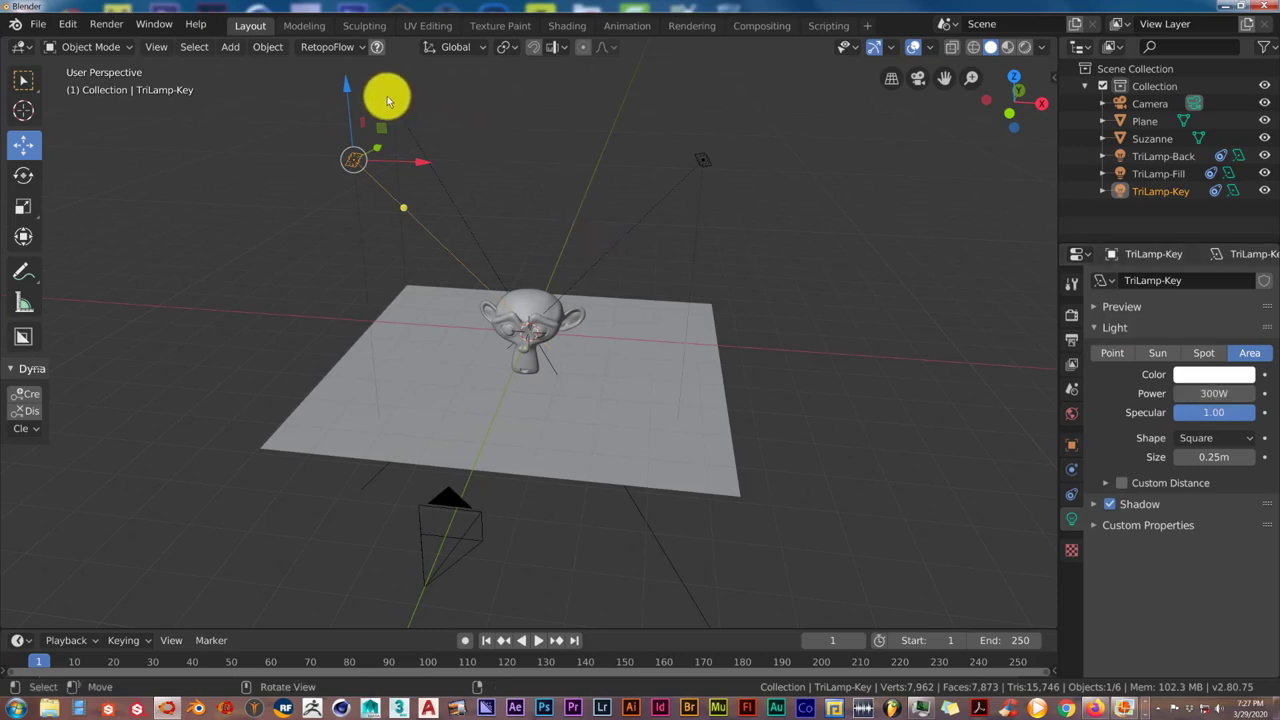
# Step: Set the TriLamp-Back light's power to 150W and render a test image
pyautogui.click(390, 102)
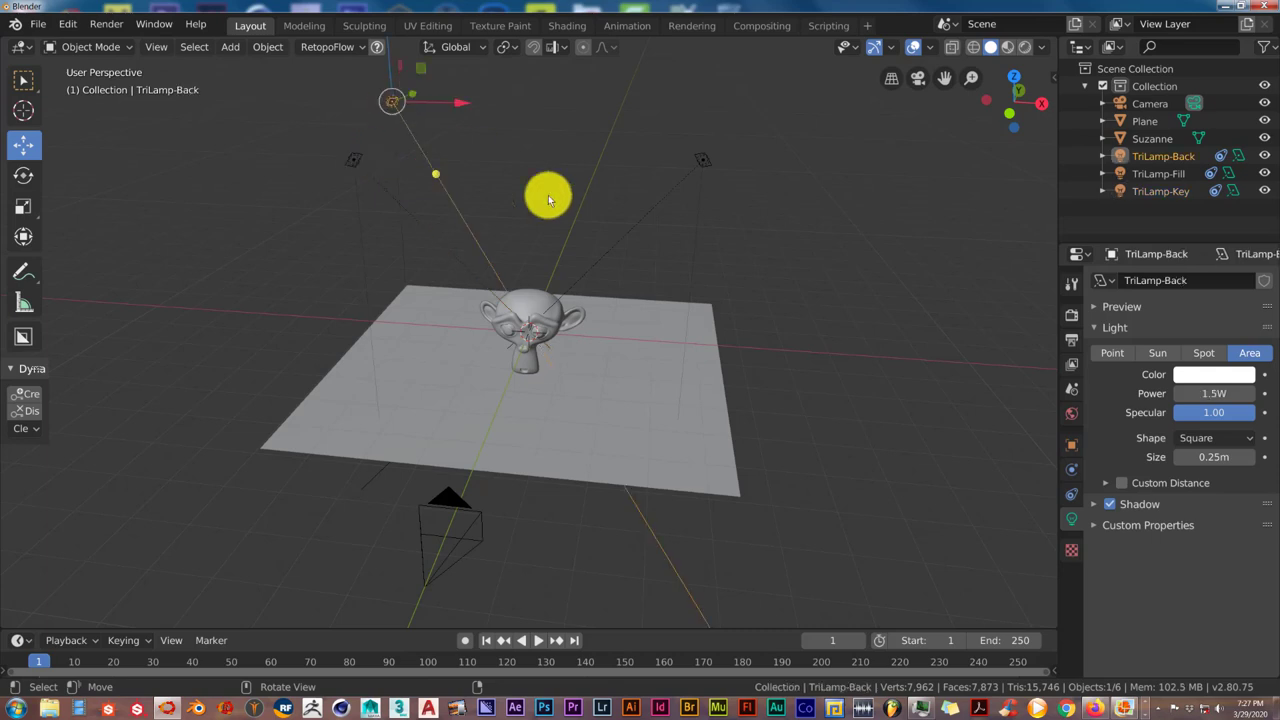
pyautogui.click(1216, 394)
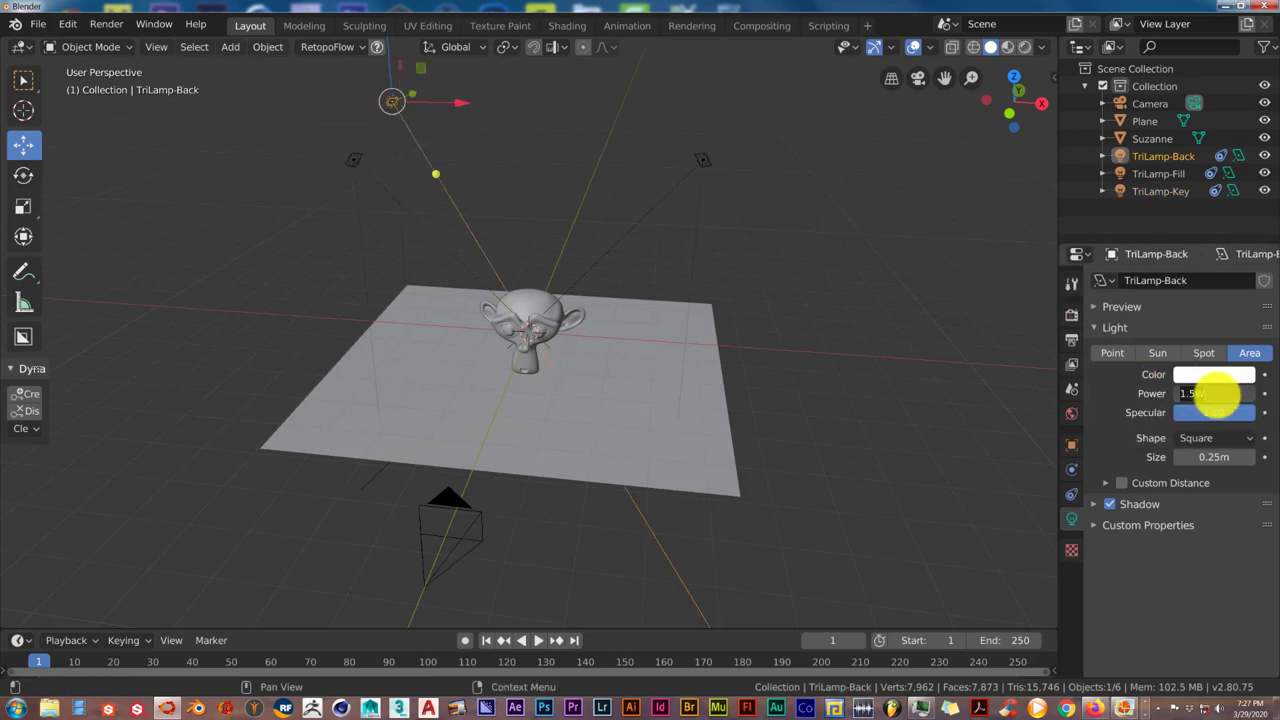
pyautogui.press('BackSpace')
pyautogui.press('BackSpace')
pyautogui.press('BackSpace')
pyautogui.write('0')
pyautogui.press('Return')
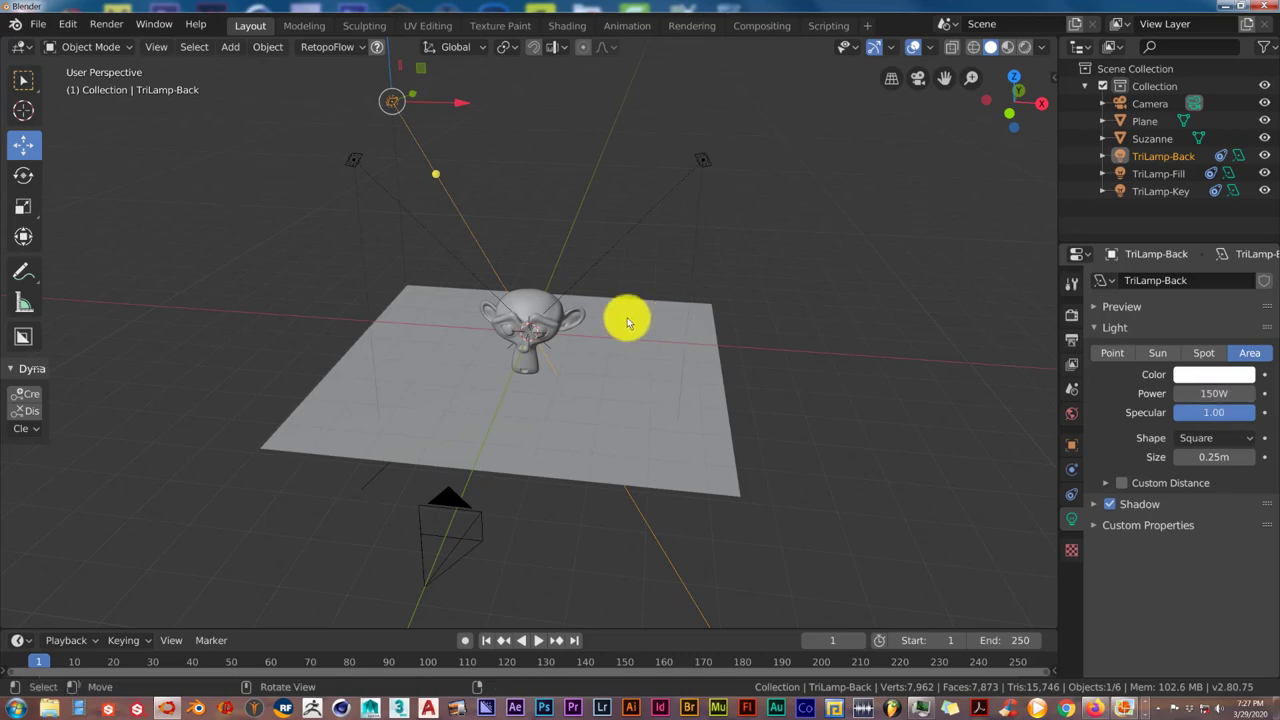
pyautogui.press('F12')
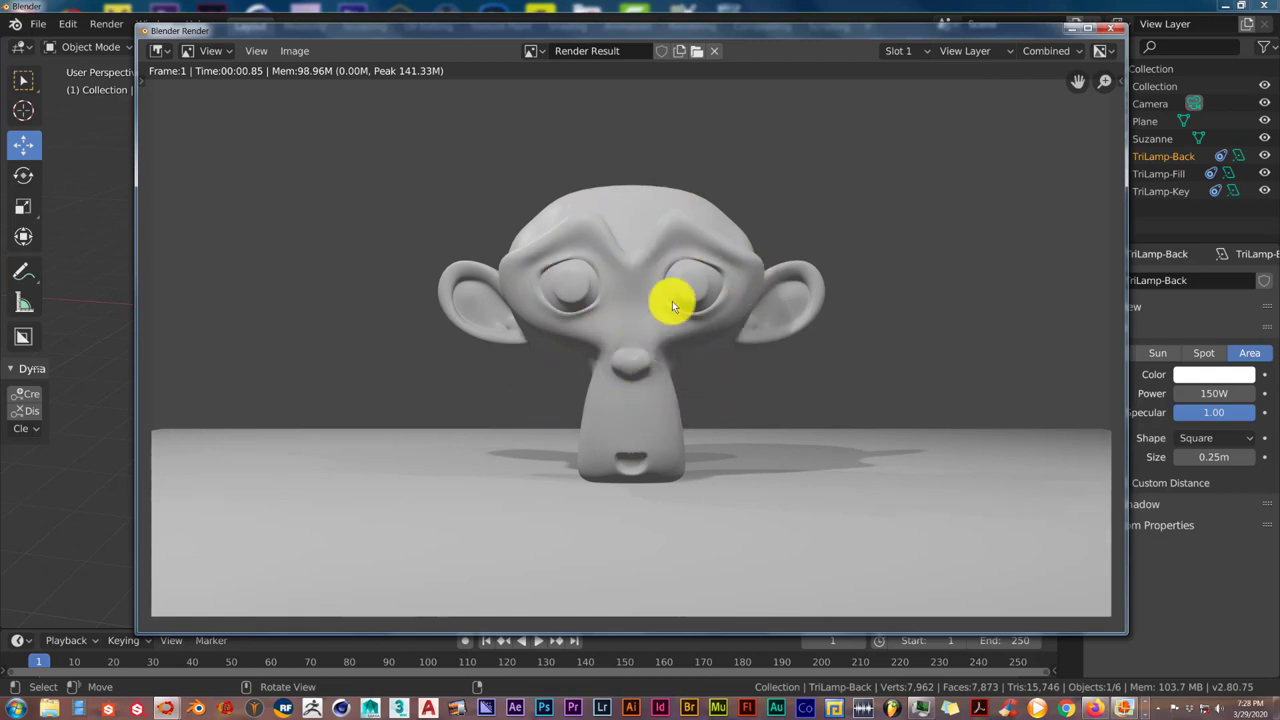
# Step: Zoom around the brighter grey Suzanne render to inspect it, then close the render window
pyautogui.scroll(-1, 553, 378)
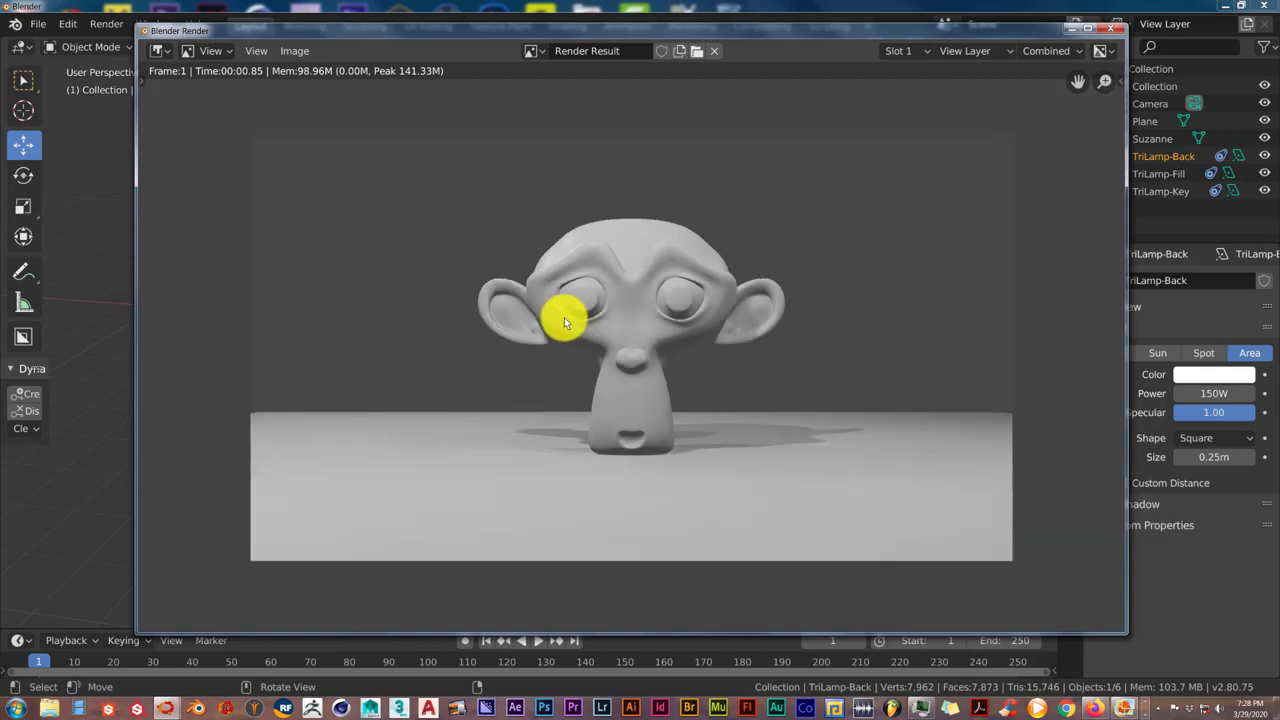
pyautogui.scroll(1, 564, 317)
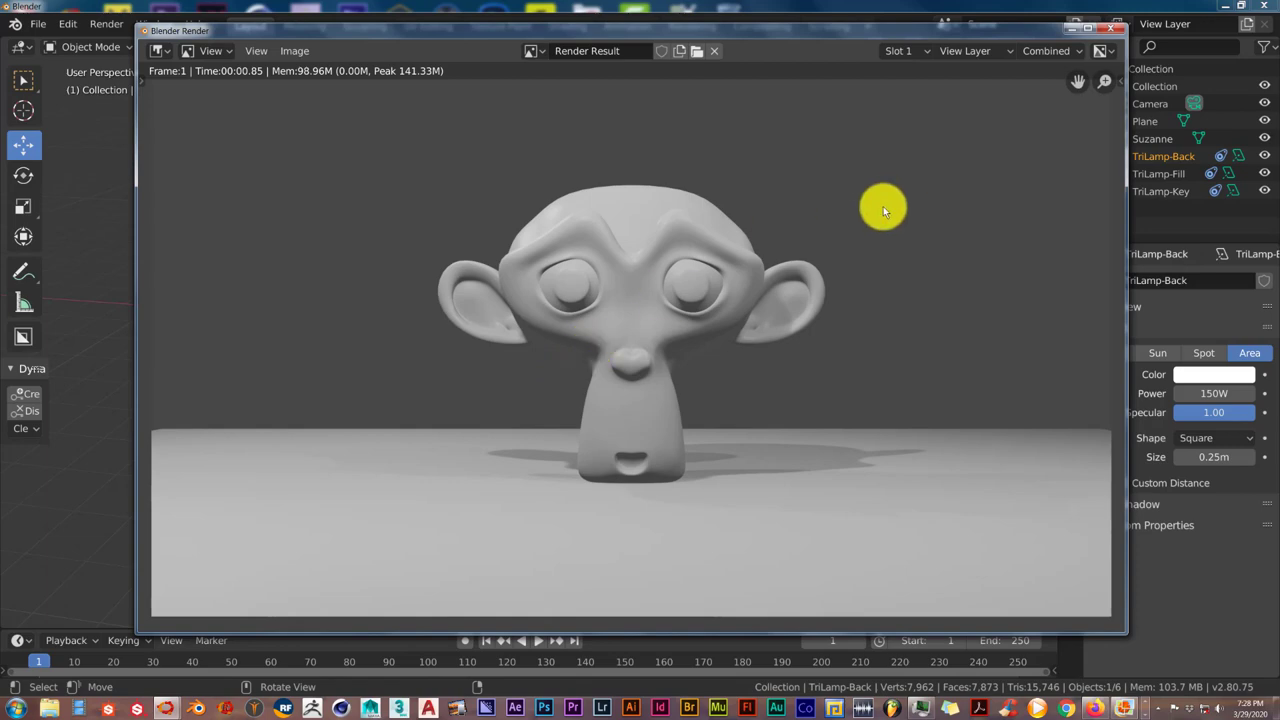
pyautogui.click(1110, 29)
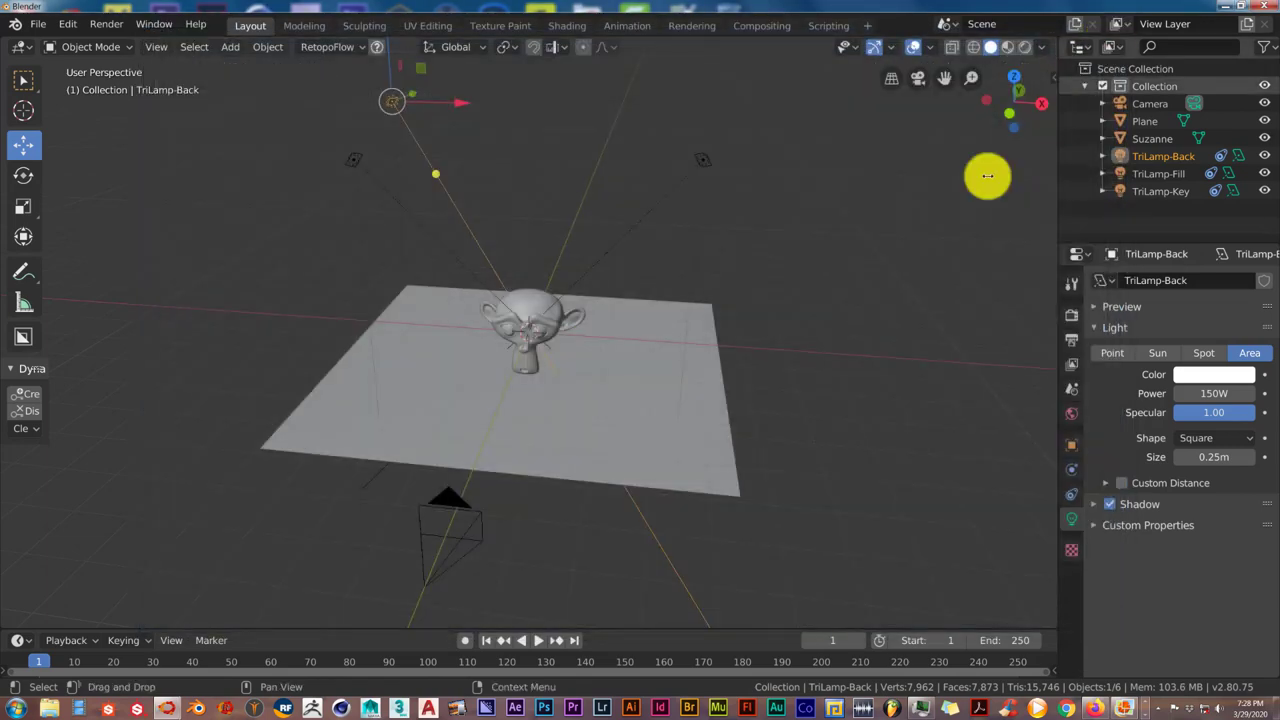
# Step: Colour the TriLamp-Key light red and the TriLamp-Fill light blue
pyautogui.moveTo(608, 356); pyautogui.dragTo(375, 294, button='middle')
pyautogui.click(304, 236)
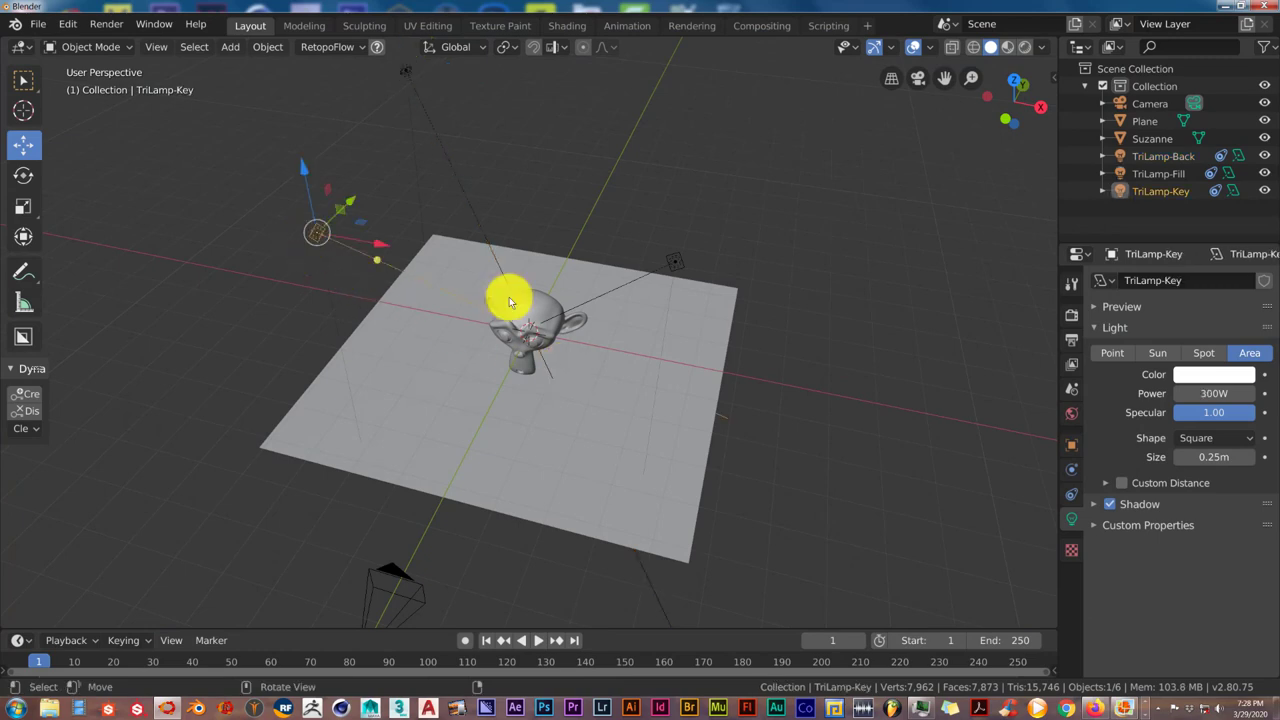
pyautogui.click(1224, 378)
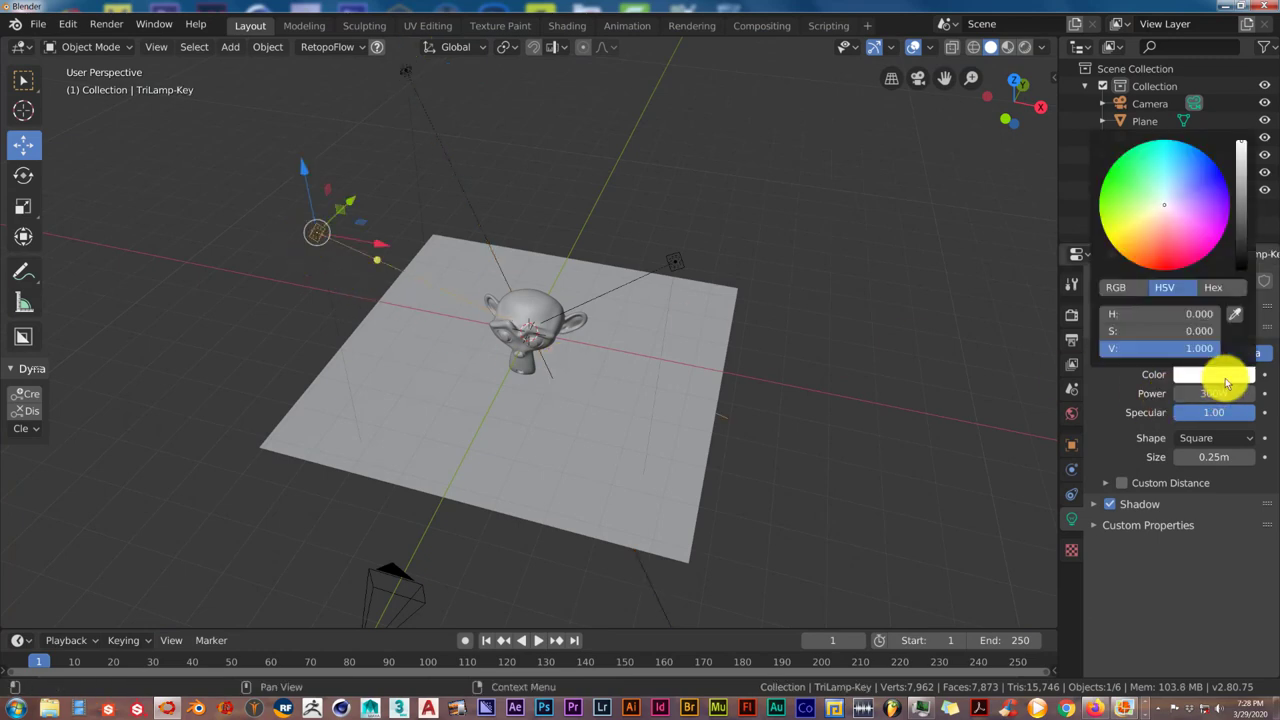
pyautogui.click(1168, 262)
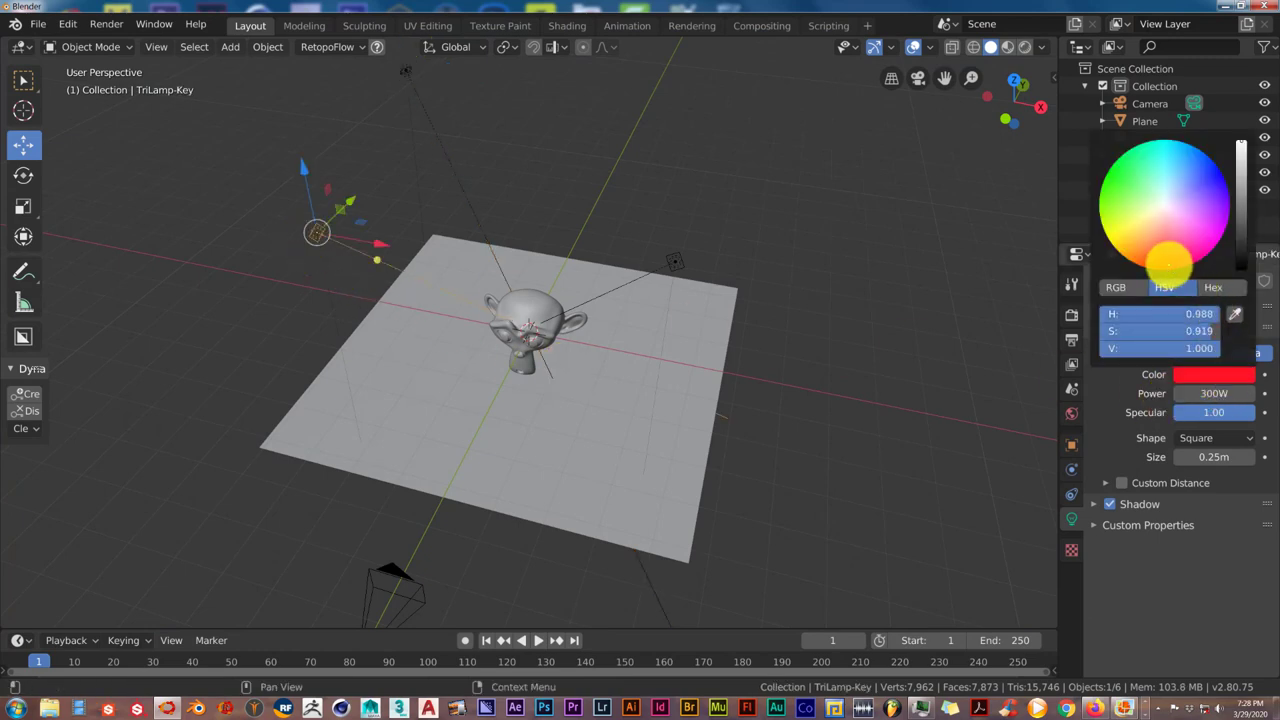
pyautogui.click(677, 259)
pyautogui.click(1190, 376)
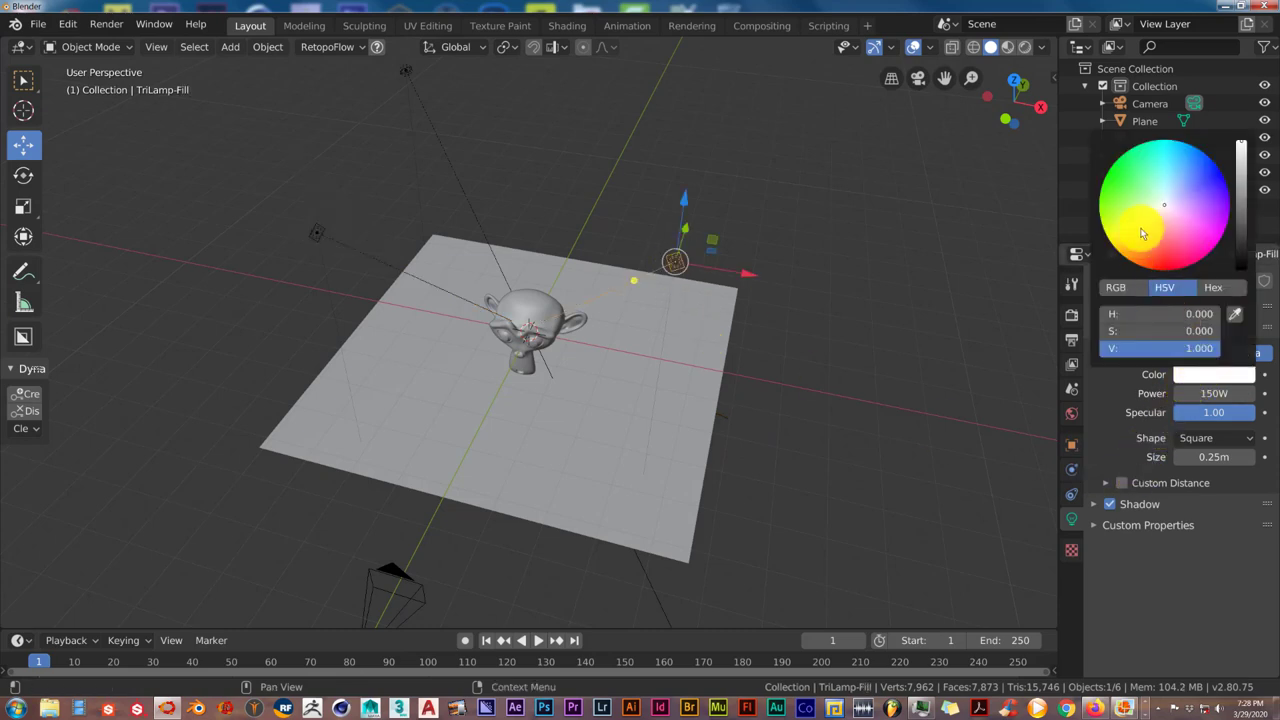
pyautogui.click(1204, 165)
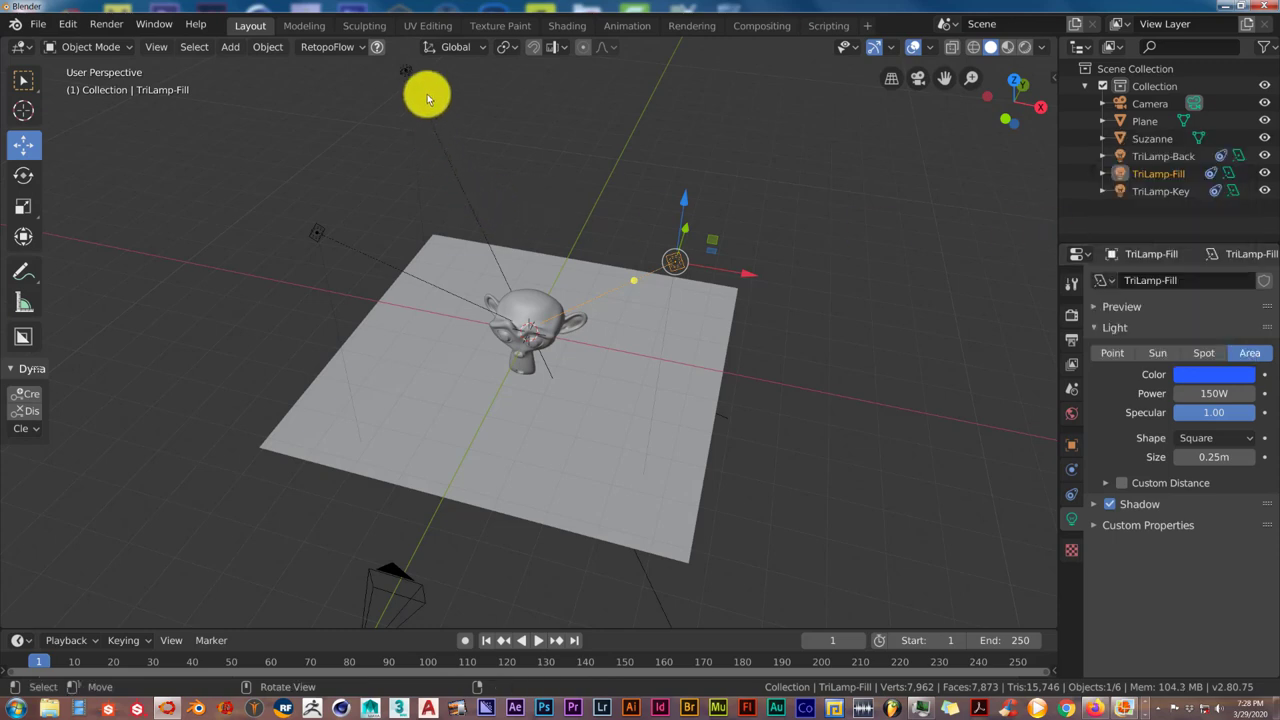
# Step: Colour the TriLamp-Back light green and render the scene
pyautogui.click(405, 70)
pyautogui.click(1195, 376)
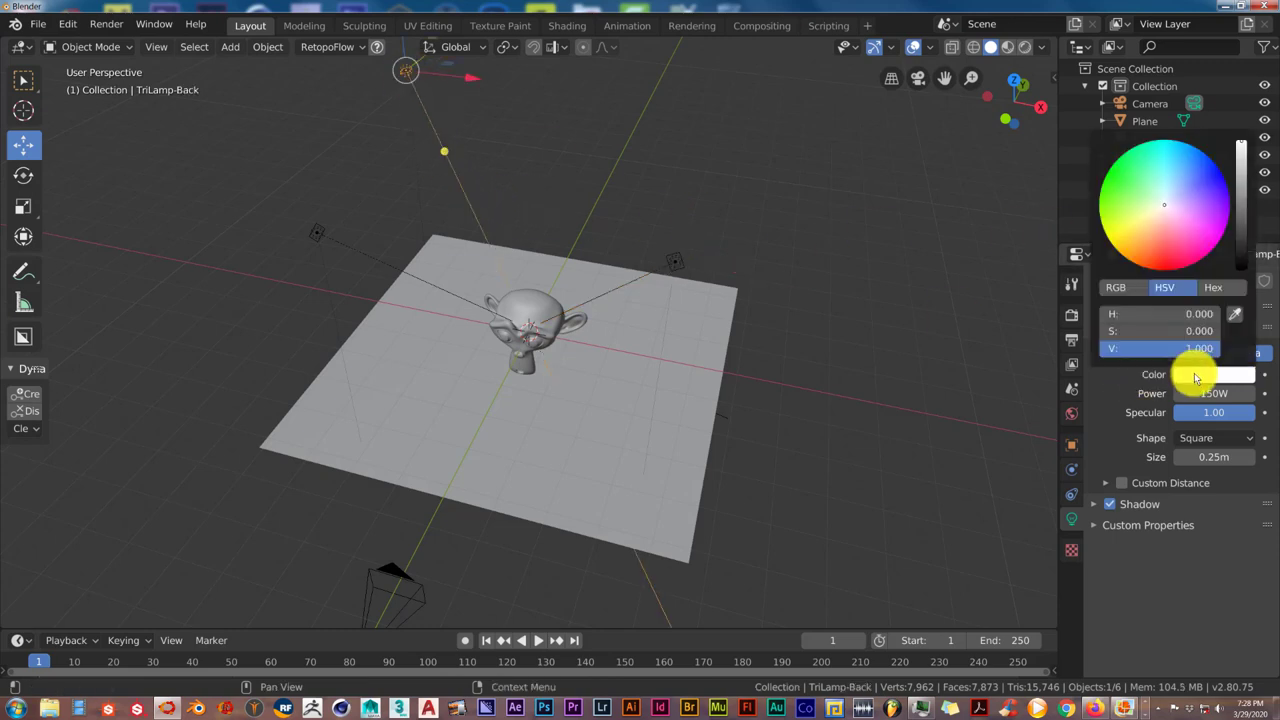
pyautogui.click(1110, 167)
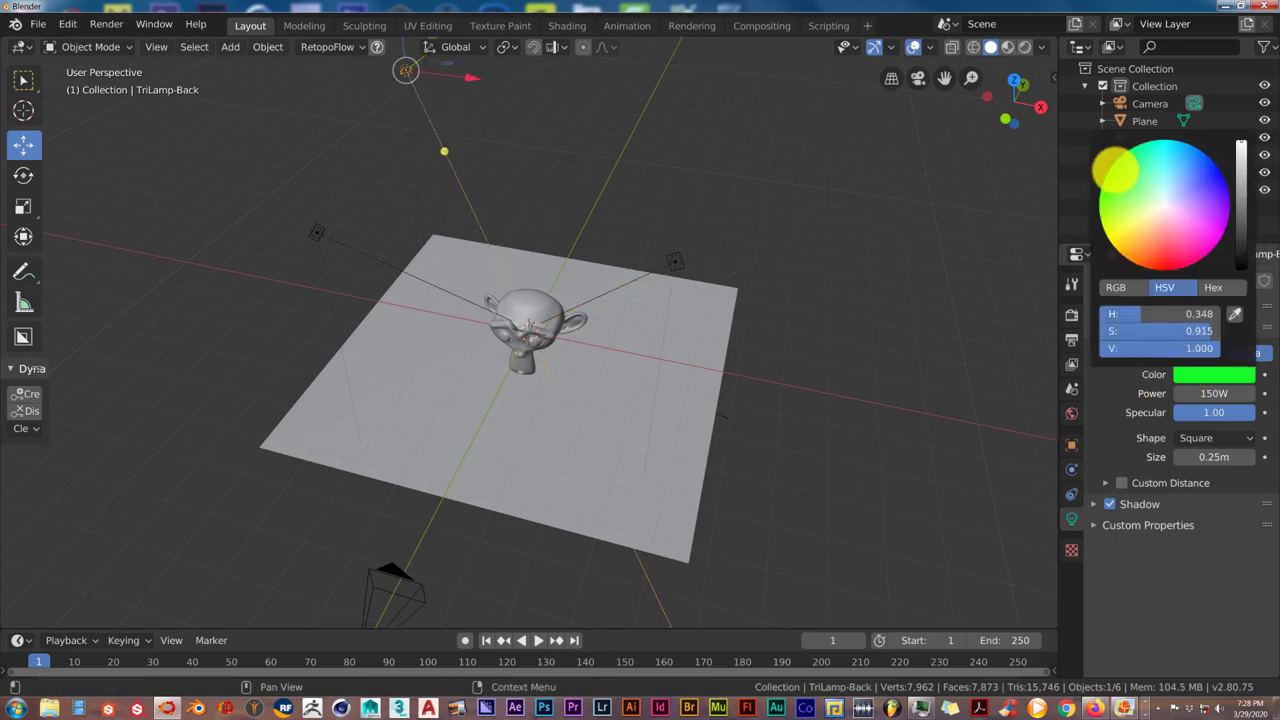
pyautogui.press('F12')
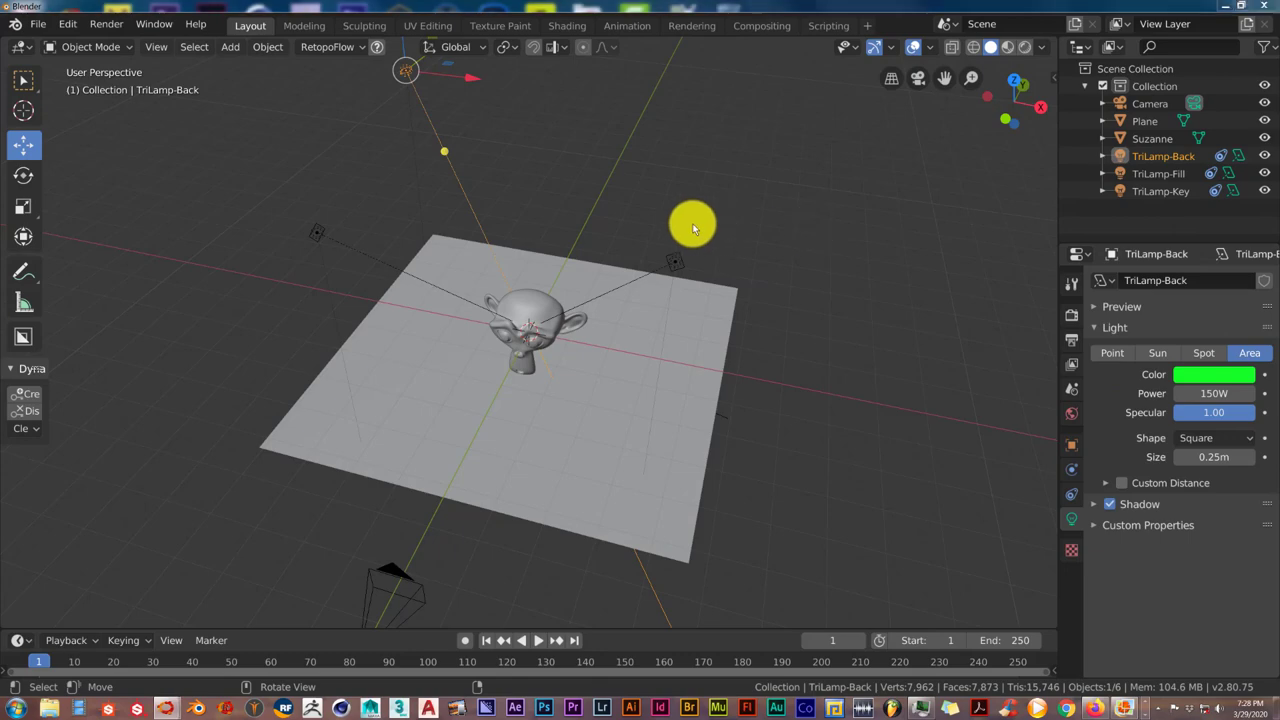